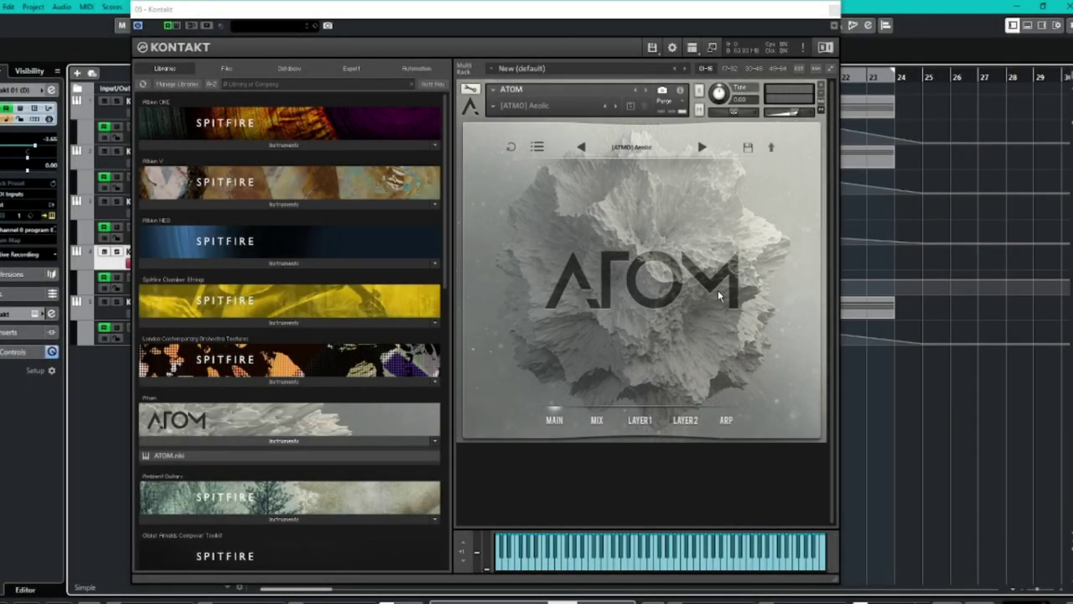
# Look over ATOM's preset browser and its Mix, Layer 2 and Arp pages, ending on the Main page.
pyautogui.click(537, 147)
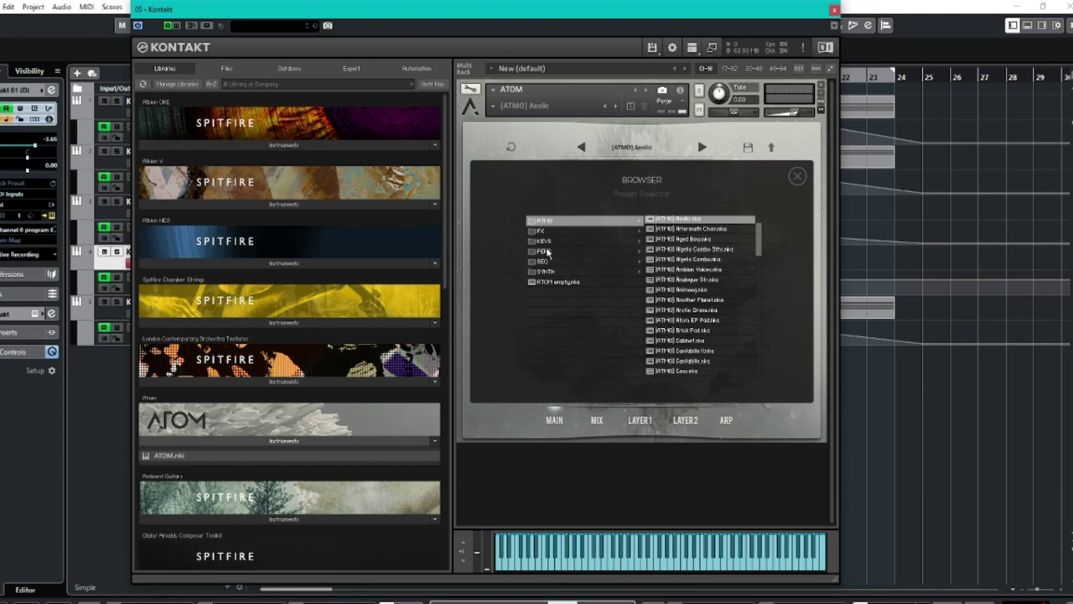
pyautogui.click(796, 176)
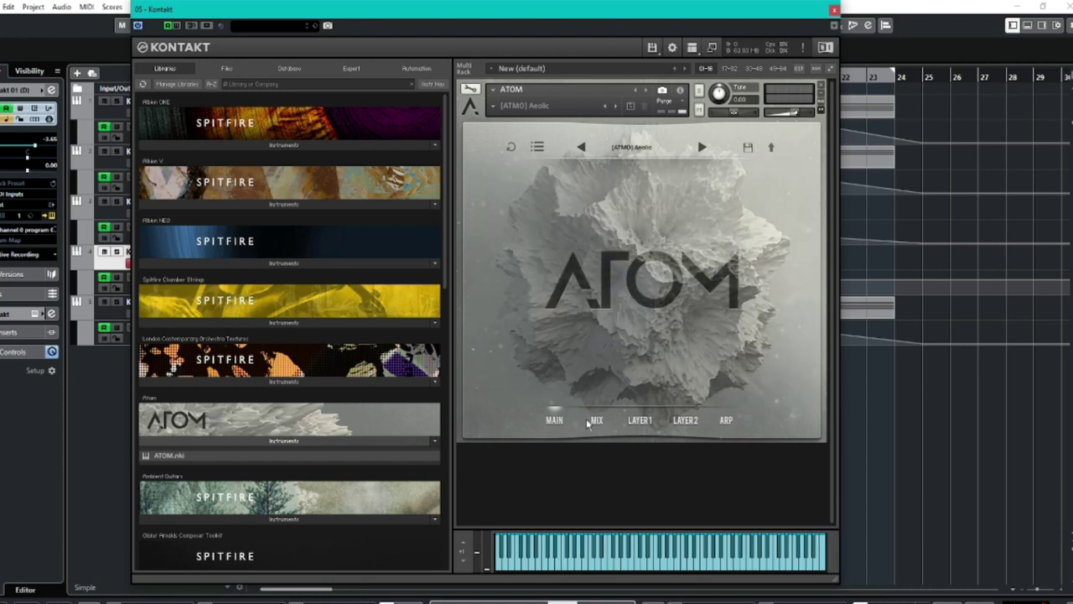
pyautogui.click(596, 419)
pyautogui.click(686, 420)
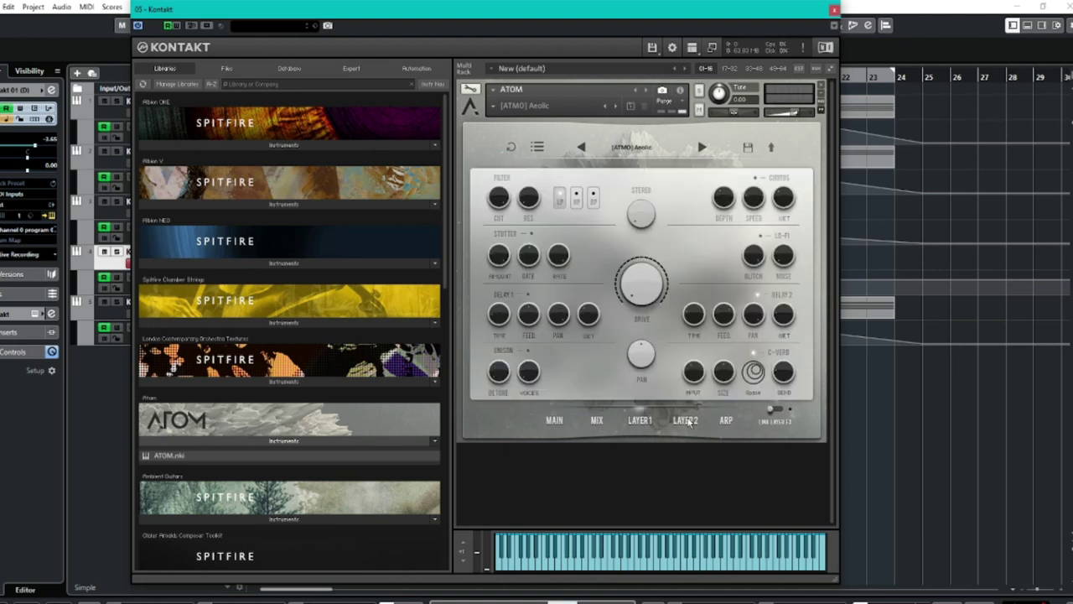
pyautogui.click(727, 421)
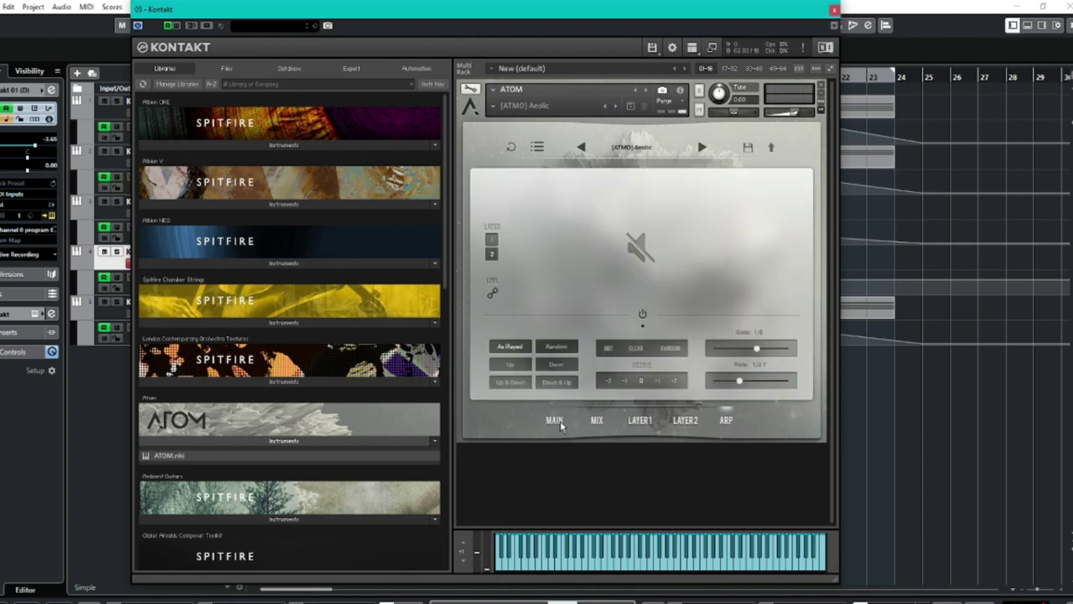
pyautogui.click(557, 422)
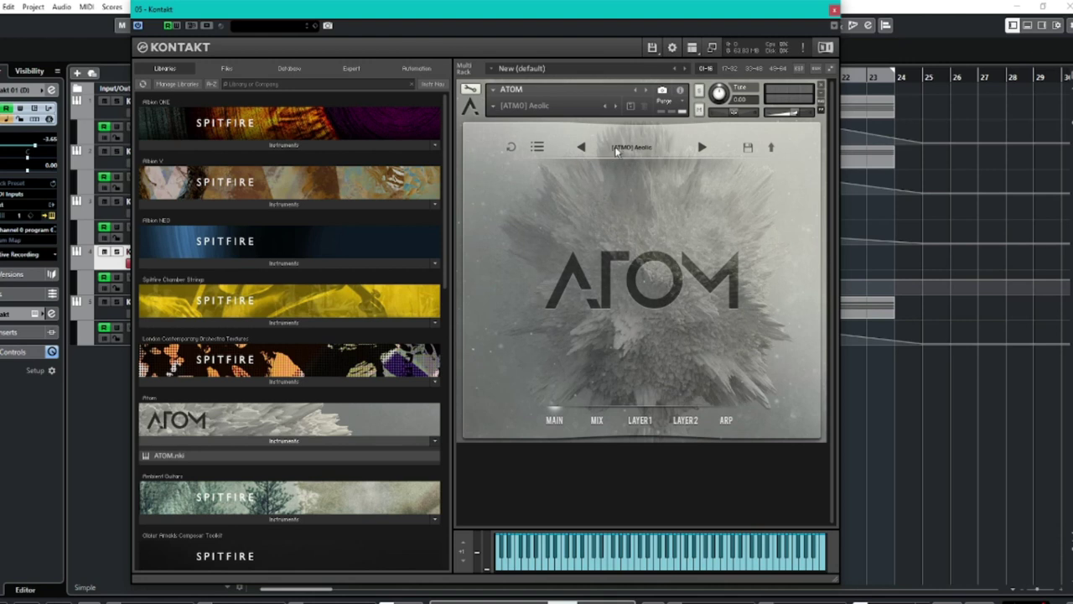
# Load the Glass Pad preset from the ATMO category and close the preset browser.
pyautogui.click(538, 146)
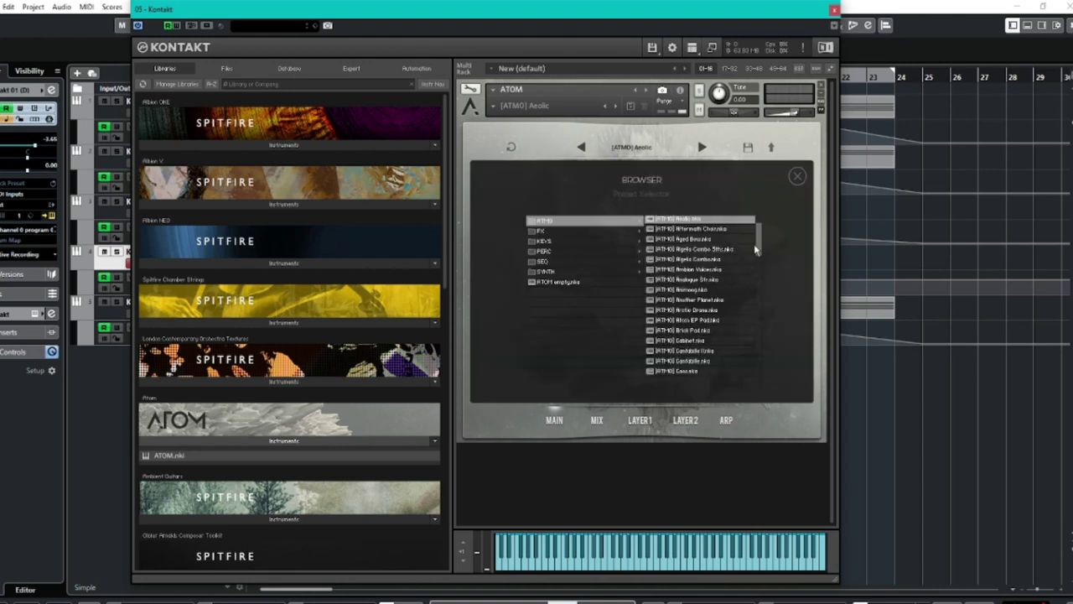
pyautogui.moveTo(761, 245); pyautogui.dragTo(778, 288)
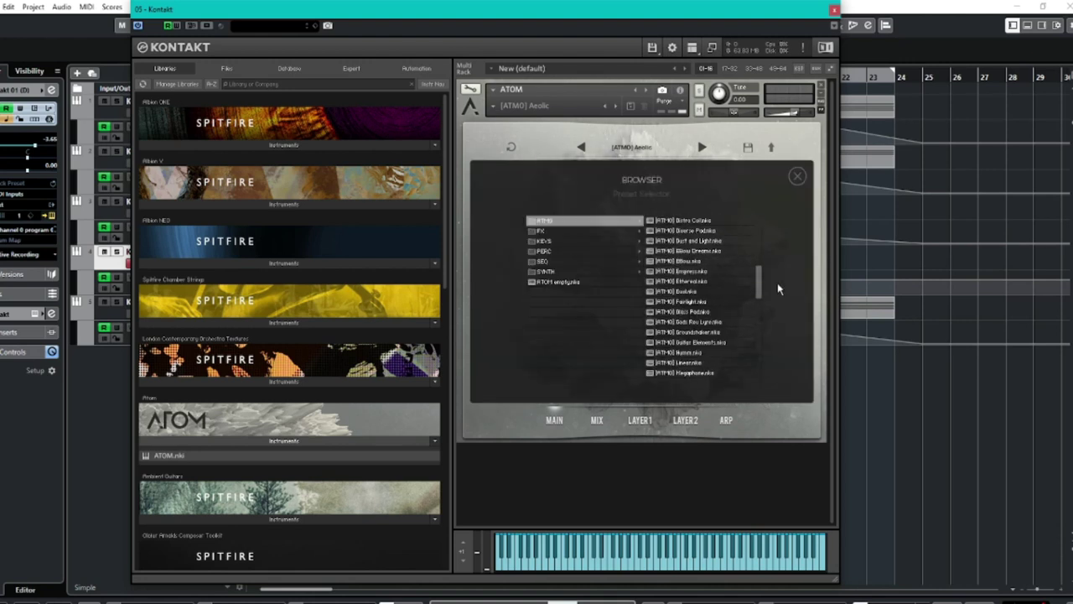
pyautogui.click(681, 312)
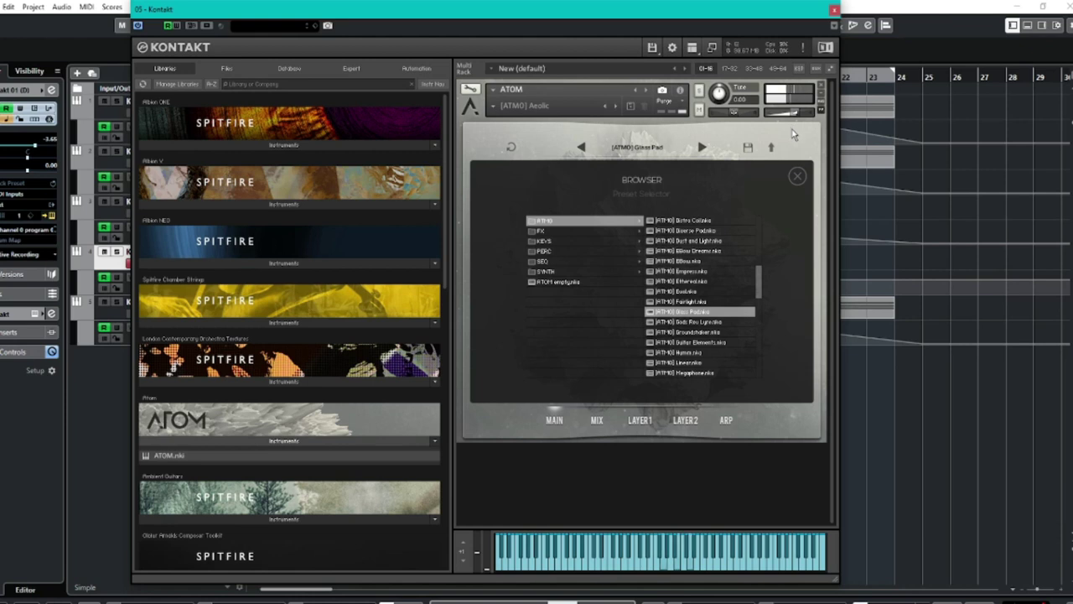
pyautogui.click(795, 178)
# Look through the available sound sources for layer 1 on the Mix page without replacing Atom EP.
pyautogui.click(597, 420)
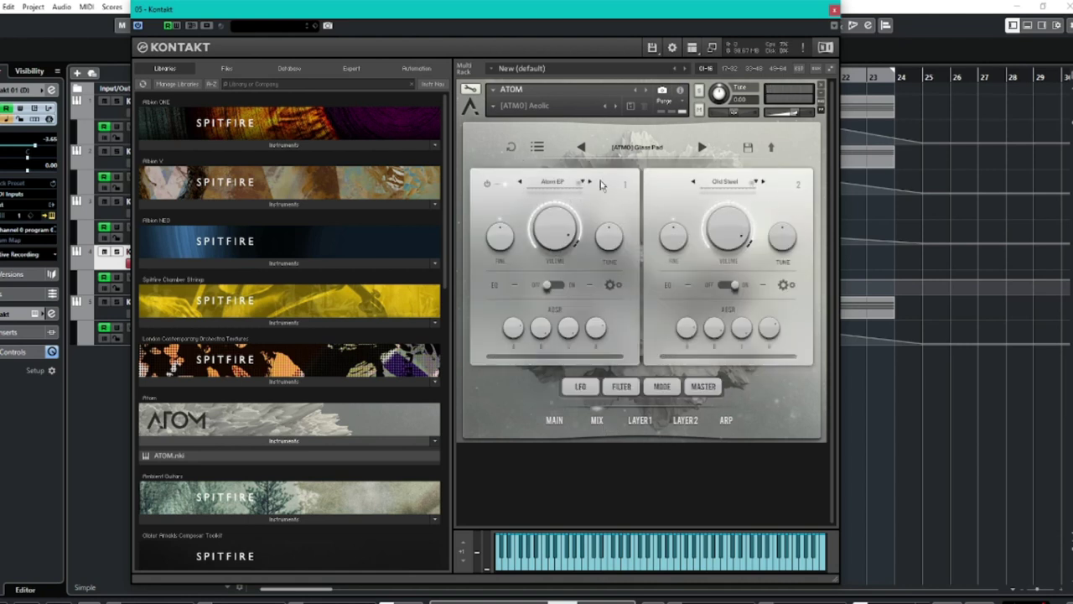
pyautogui.click(558, 188)
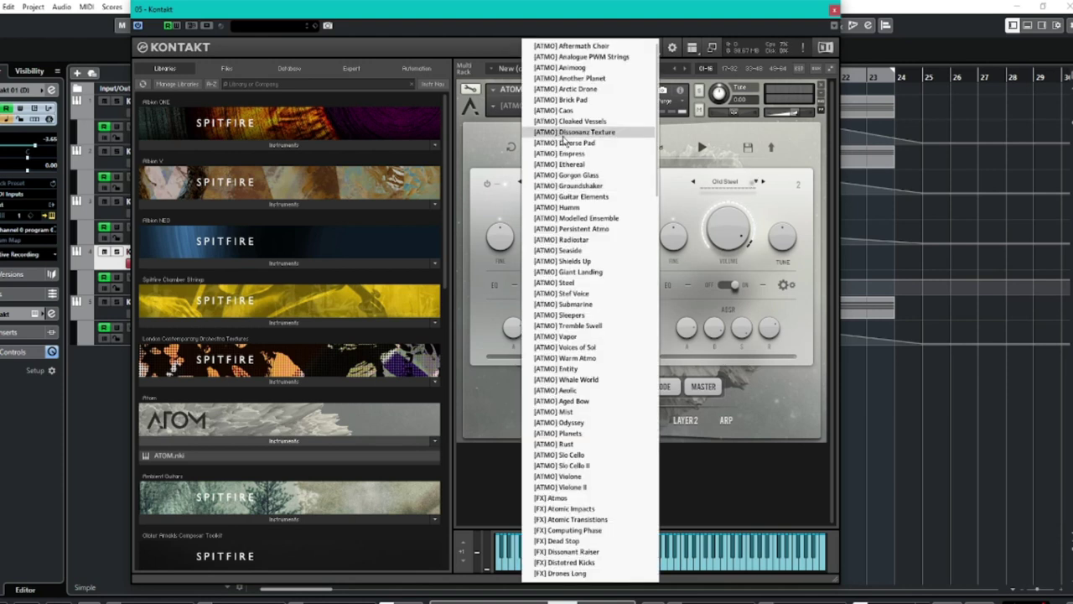
pyautogui.scroll(-9, 605, 314)
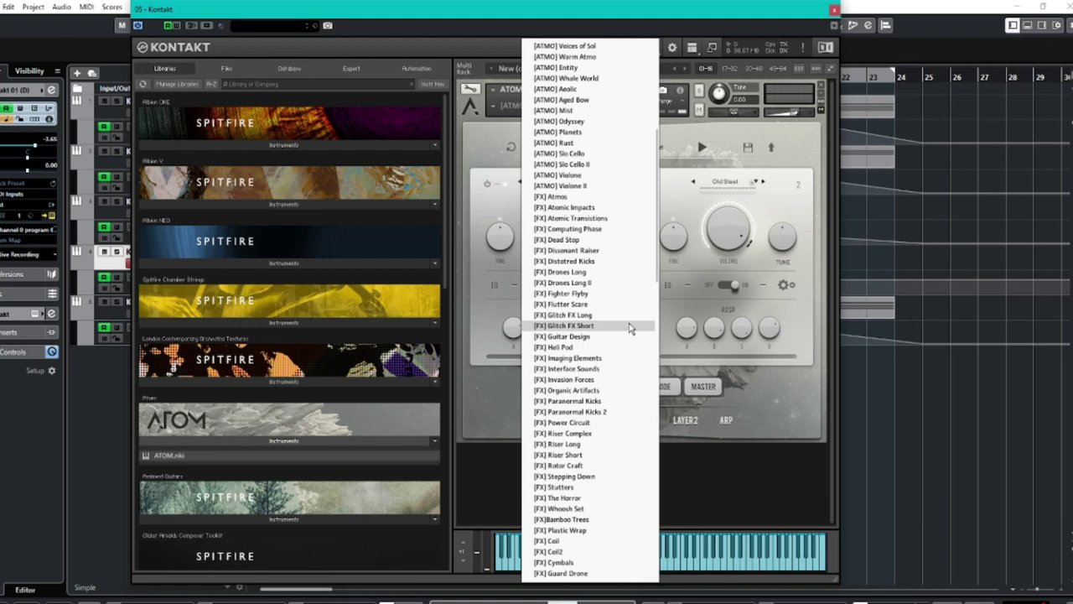
pyautogui.scroll(9, 628, 320)
pyautogui.scroll(1, 631, 316)
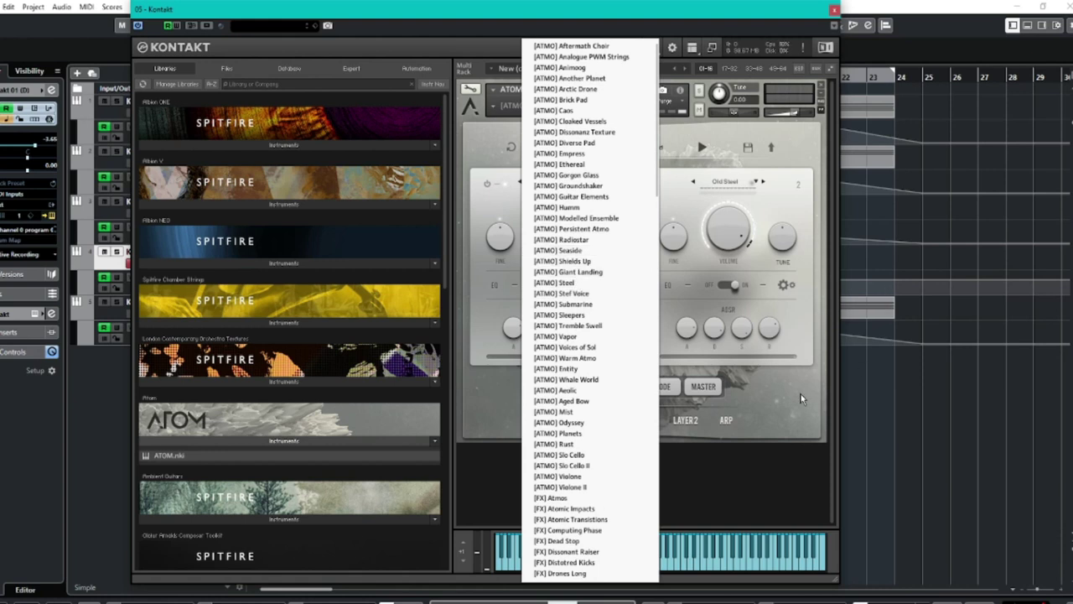
pyautogui.click(592, 316)
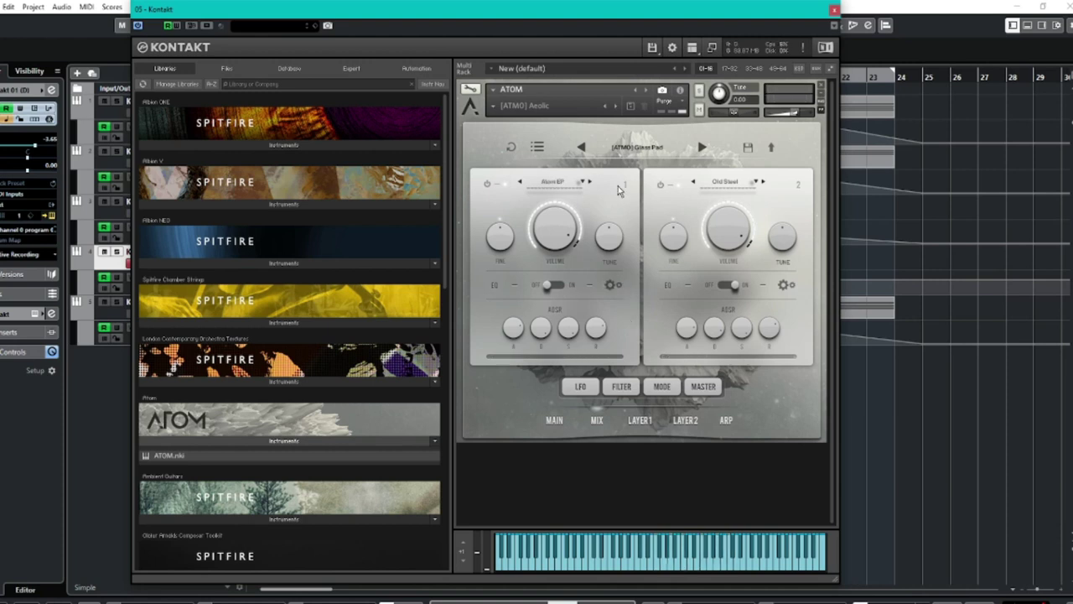
# Switch layer 2 off to hear layer 1 alone and switch it back on.
pyautogui.click(661, 186)
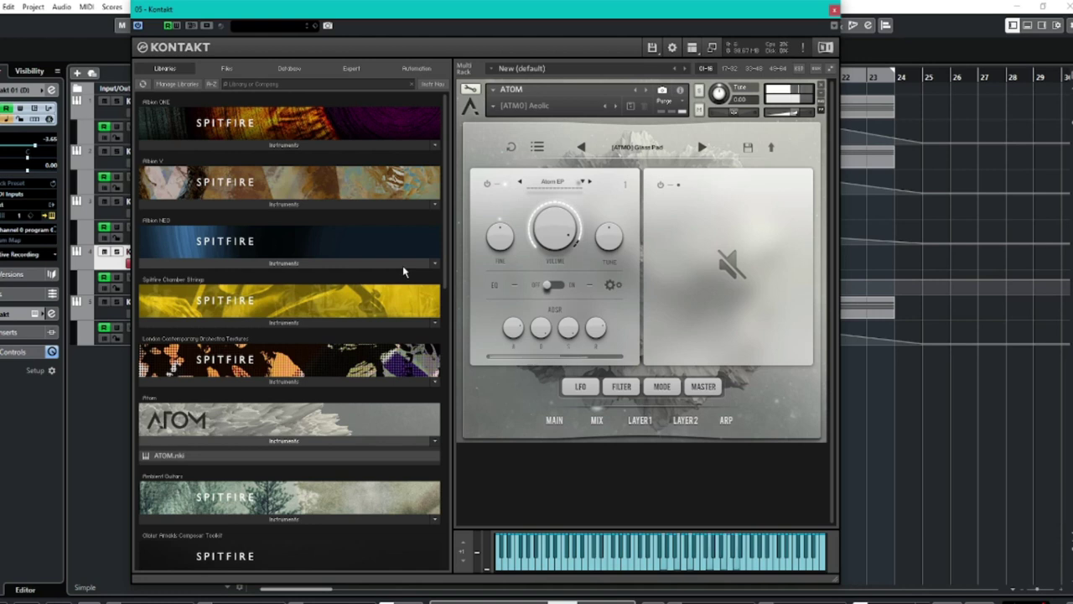
pyautogui.click(661, 185)
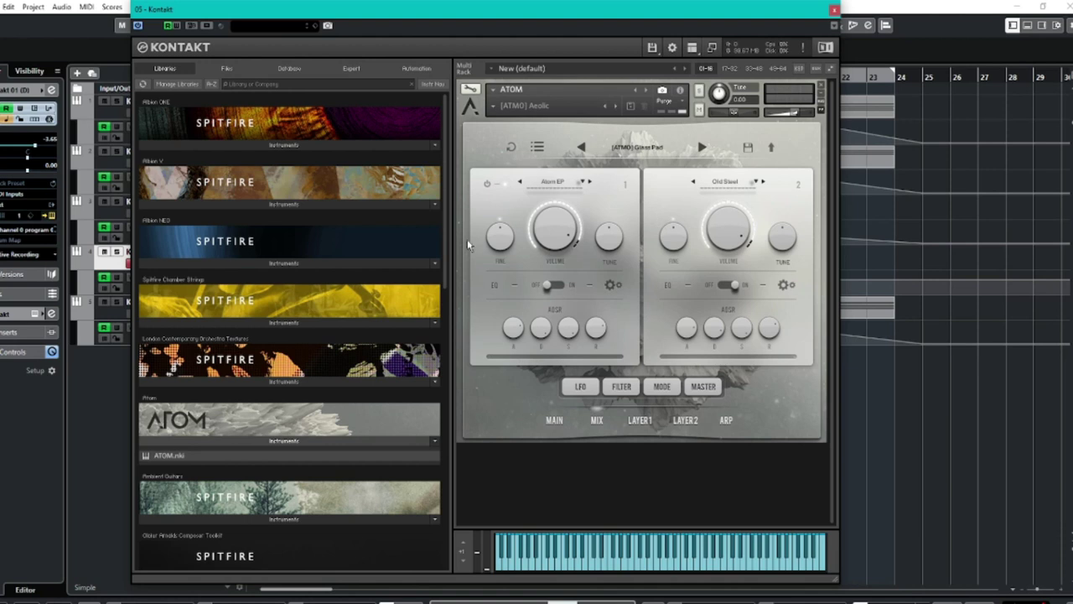
# Examine layer 1's EQ settings and the LFO, Filter, Mode and Master settings of the mix.
pyautogui.click(619, 286)
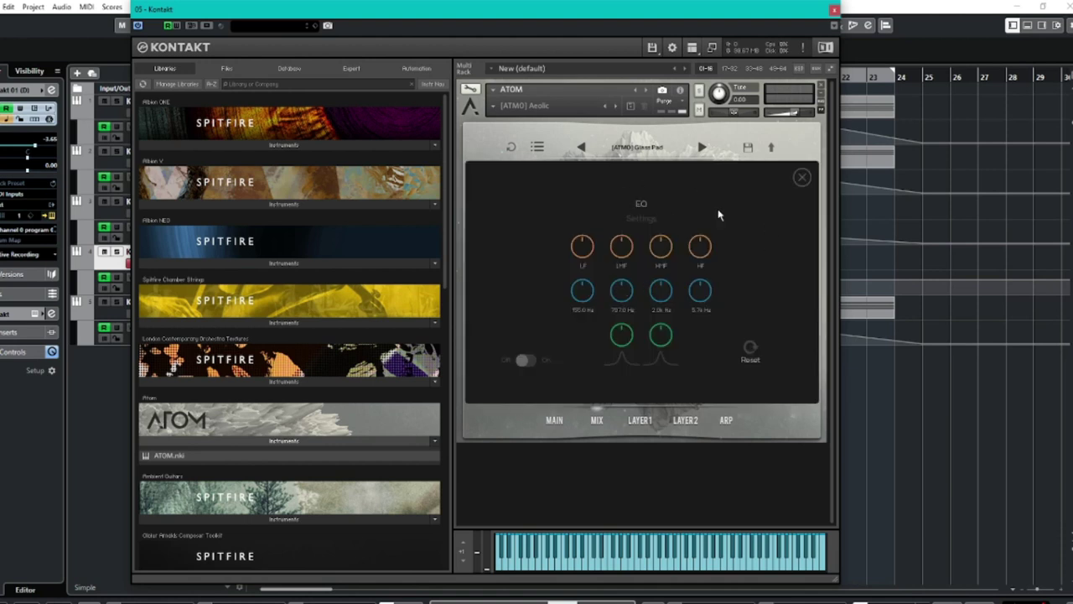
pyautogui.click(801, 178)
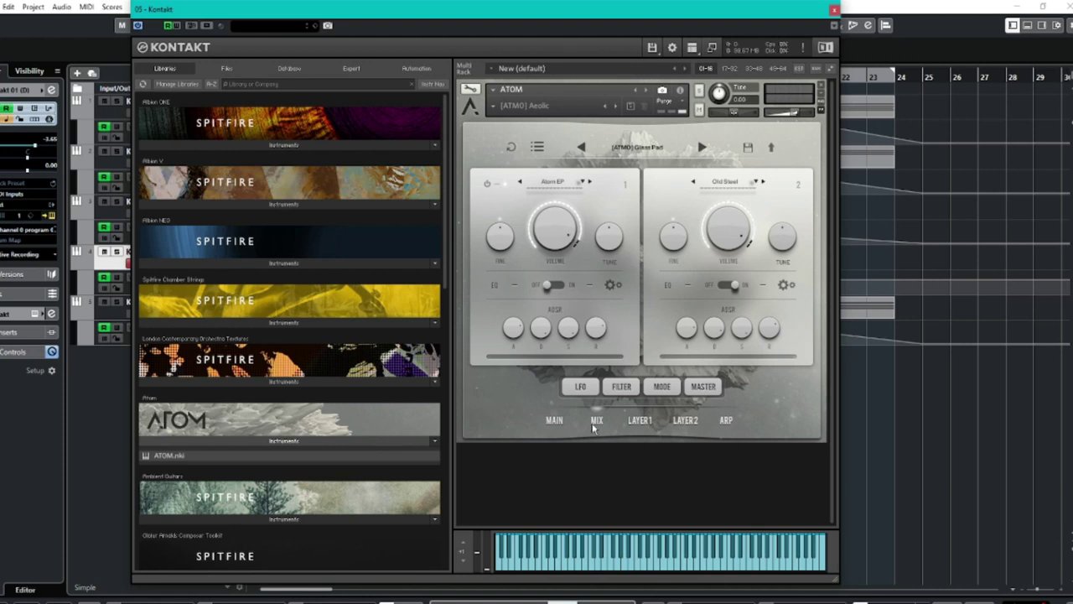
pyautogui.click(580, 387)
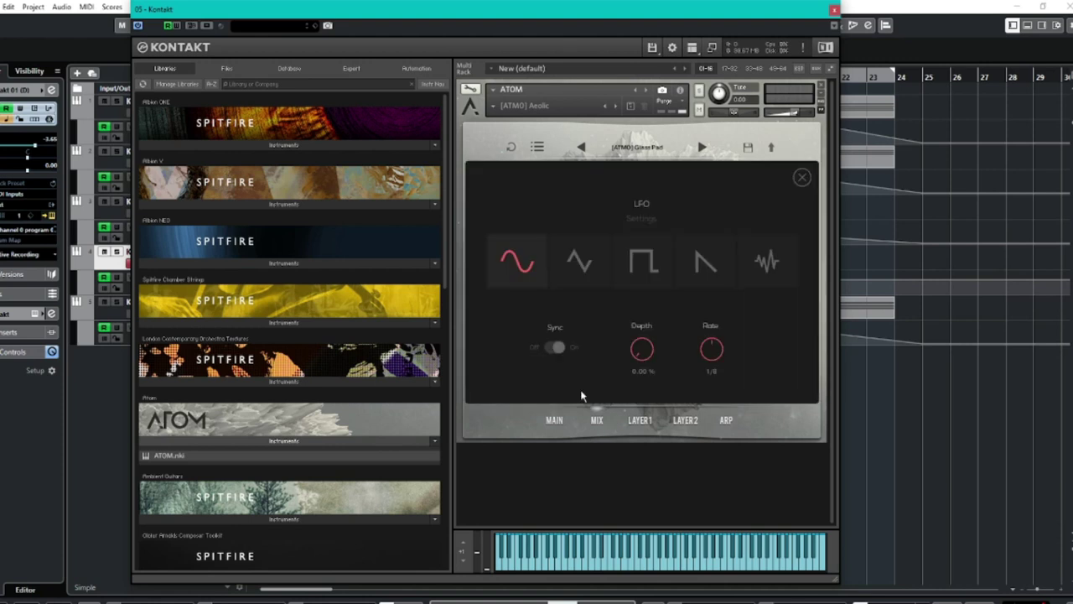
pyautogui.click(802, 177)
pyautogui.click(628, 394)
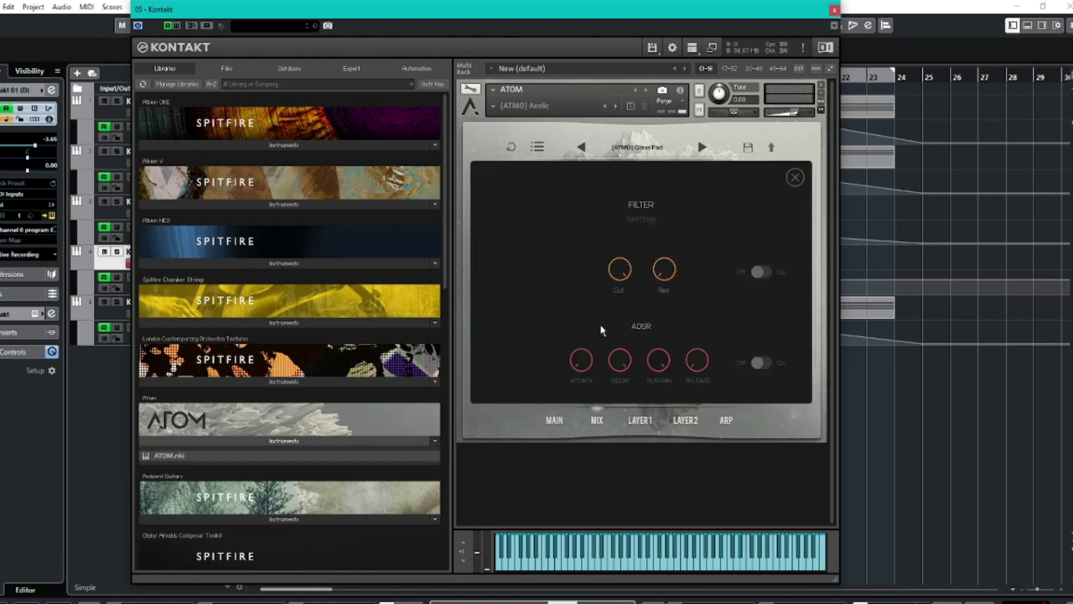
pyautogui.click(795, 179)
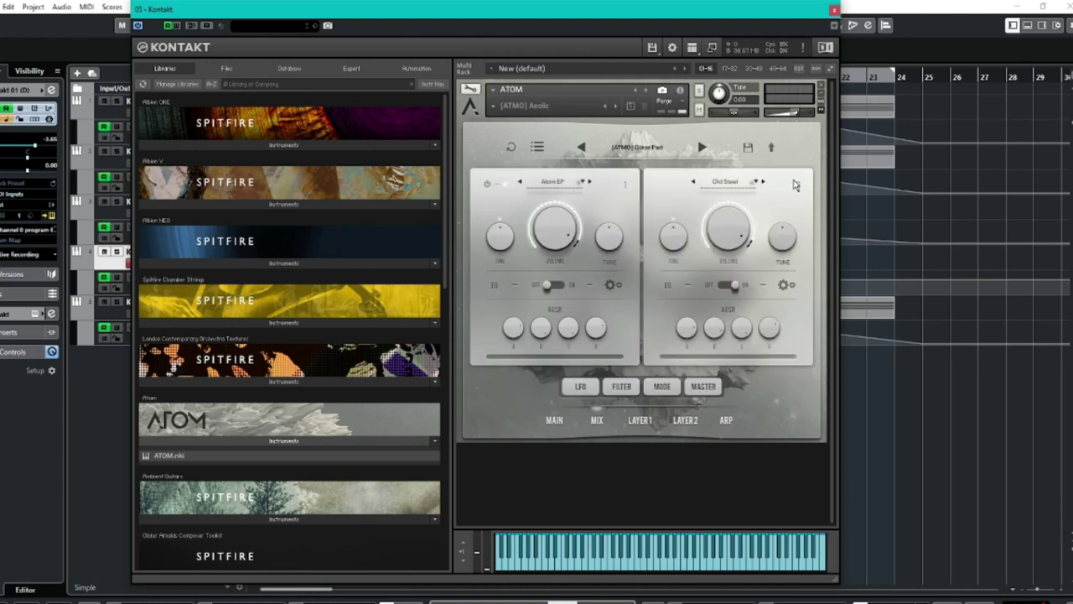
pyautogui.click(663, 388)
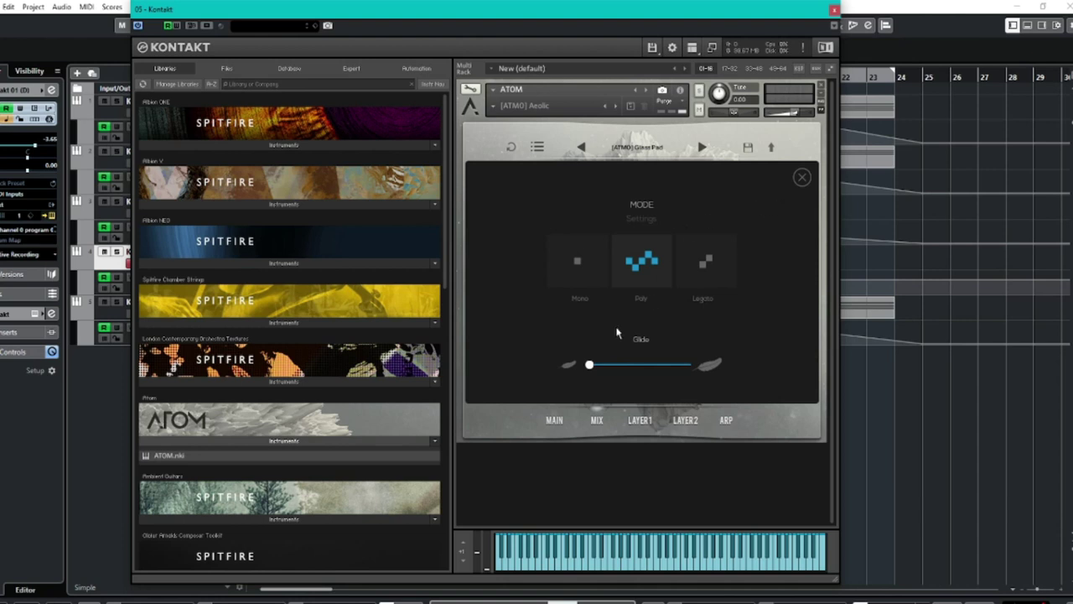
pyautogui.click(801, 179)
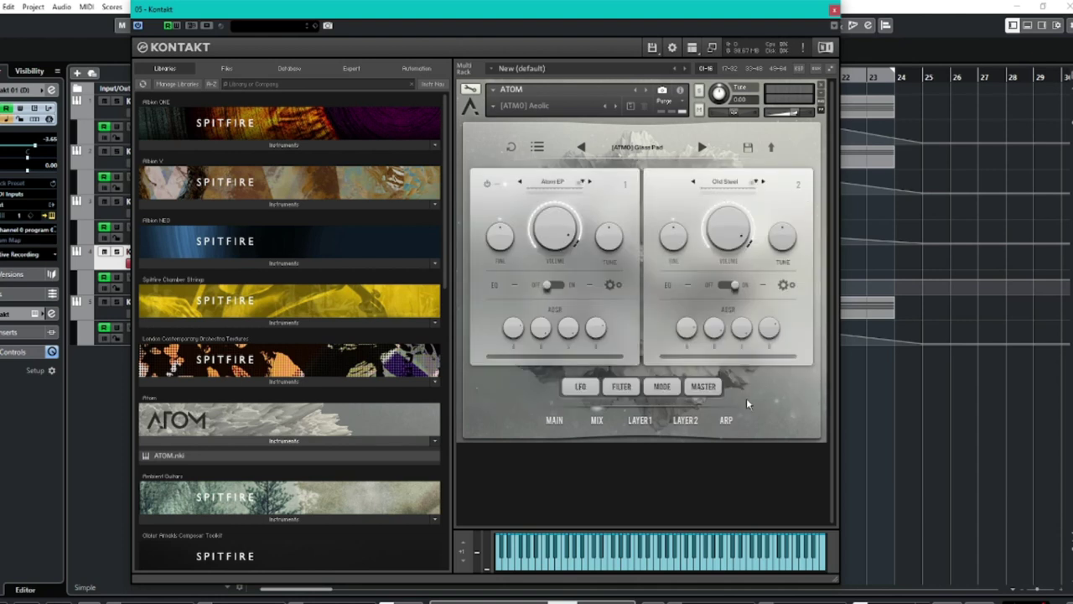
pyautogui.click(704, 388)
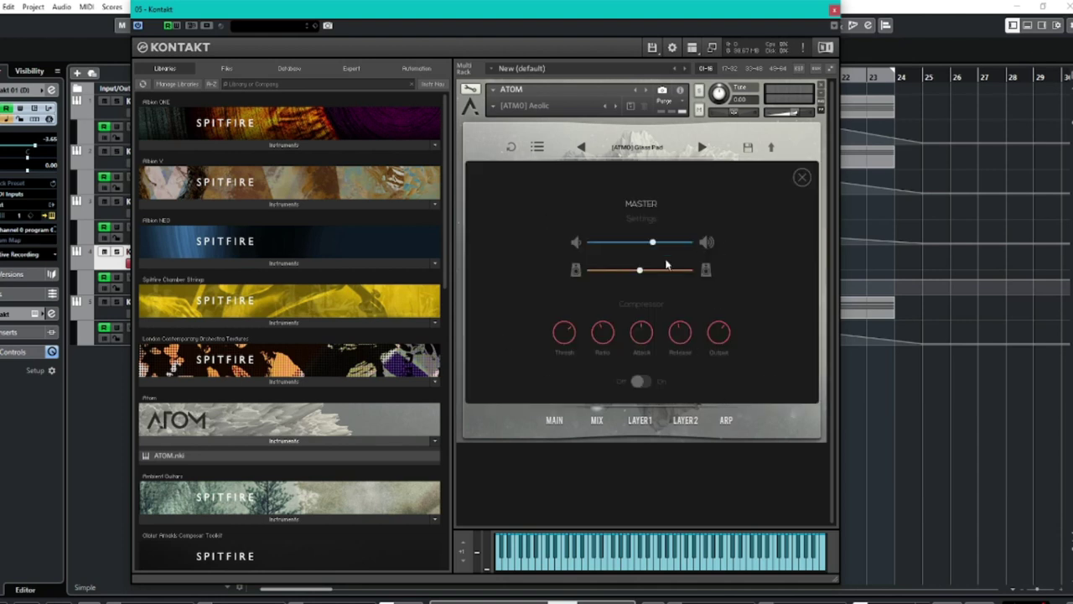
pyautogui.click(801, 177)
# Enable the C-Verb effect on layer 1 and raise its send to about 10.3 dB.
pyautogui.click(622, 272)
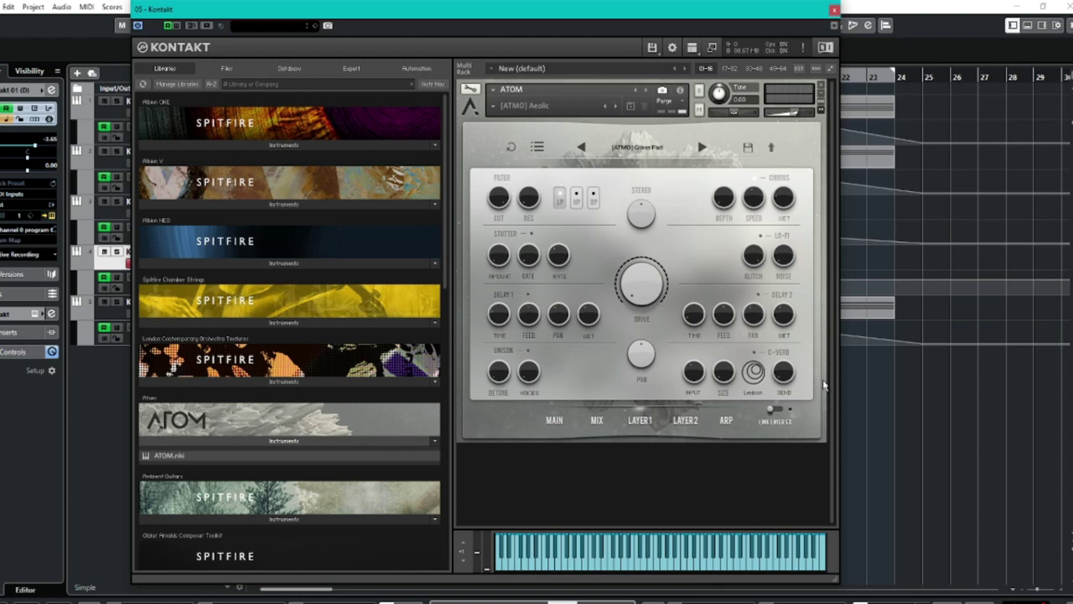
pyautogui.click(764, 363)
pyautogui.moveTo(783, 382); pyautogui.dragTo(782, 360)
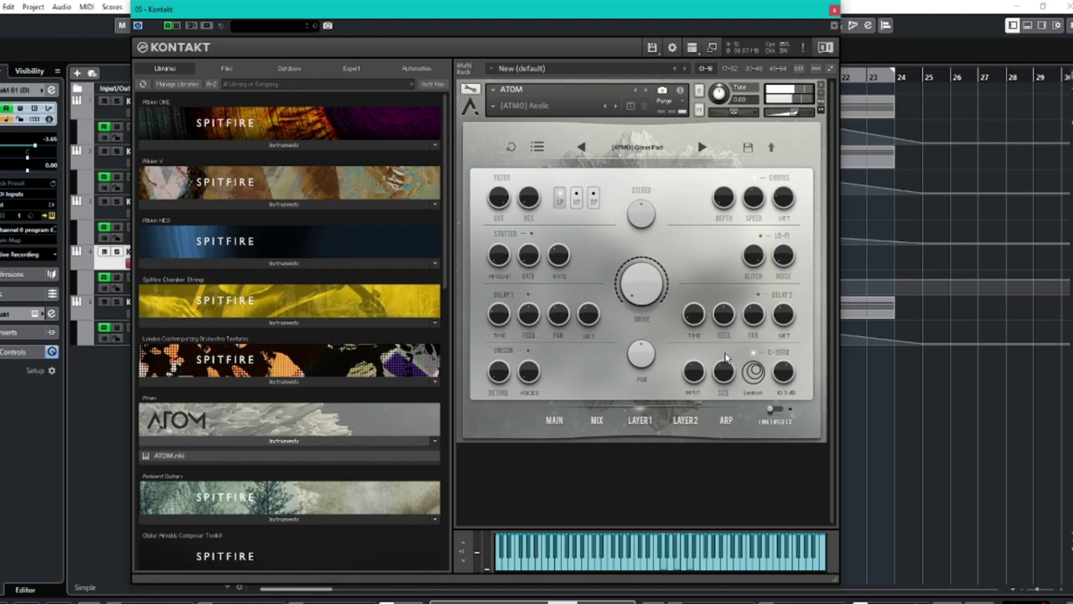
pyautogui.moveTo(695, 374)
# Try out layer 1's Delay 2 time and the Stutter amount and rate.
pyautogui.moveTo(695, 319); pyautogui.dragTo(686, 300)
pyautogui.moveTo(505, 262); pyautogui.dragTo(495, 207)
pyautogui.moveTo(562, 250)
pyautogui.mouseDown()
pyautogui.moveTo(562, 225)
pyautogui.moveTo(559, 253)
pyautogui.mouseUp()
# Switch layer 1's filter type to high-pass, back to low-pass and finally to band-pass.
pyautogui.click(580, 198)
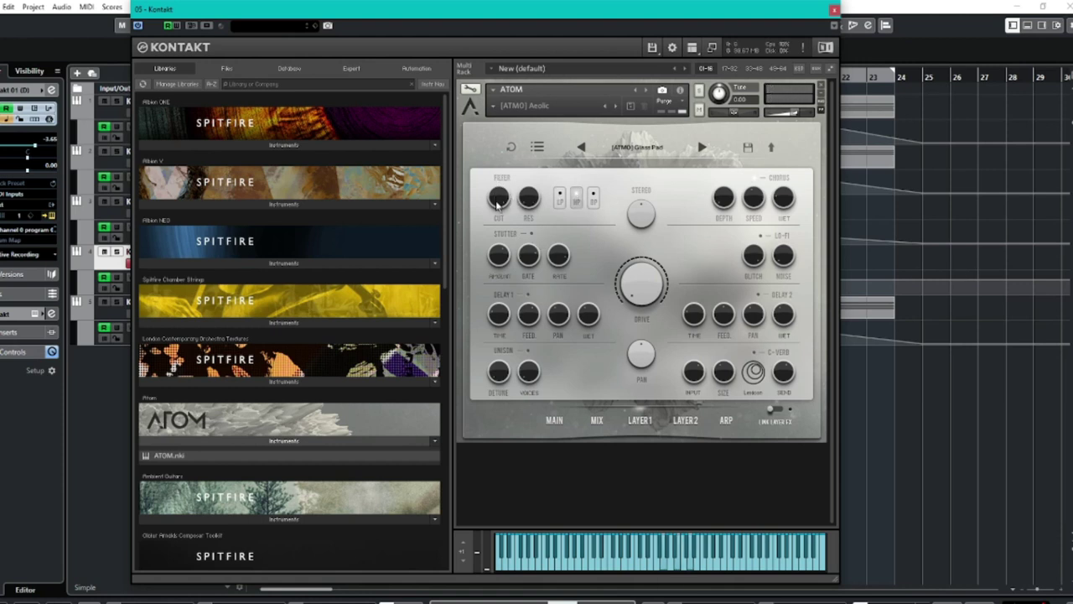
pyautogui.click(559, 198)
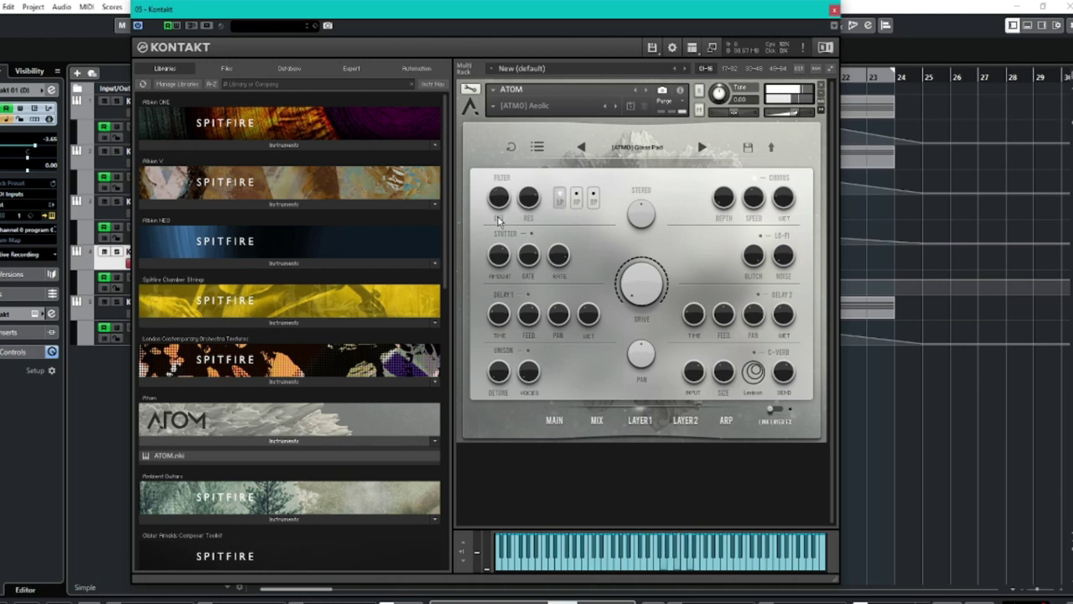
pyautogui.click(592, 198)
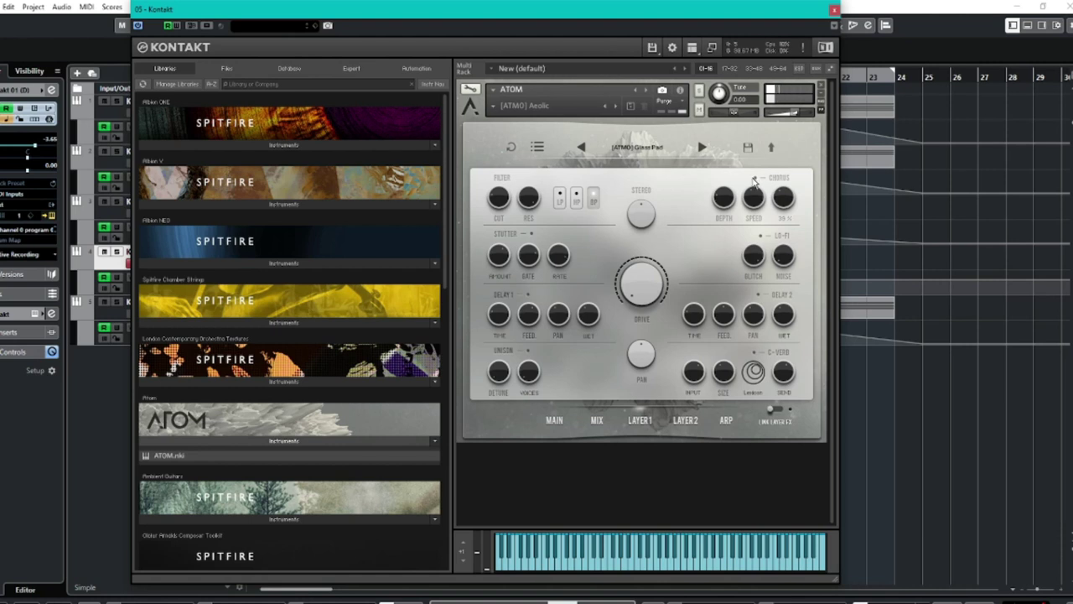
# Toggle the Link Layer FX option on and back off, and view the arpeggiator page.
pyautogui.click(773, 411)
pyautogui.click(773, 412)
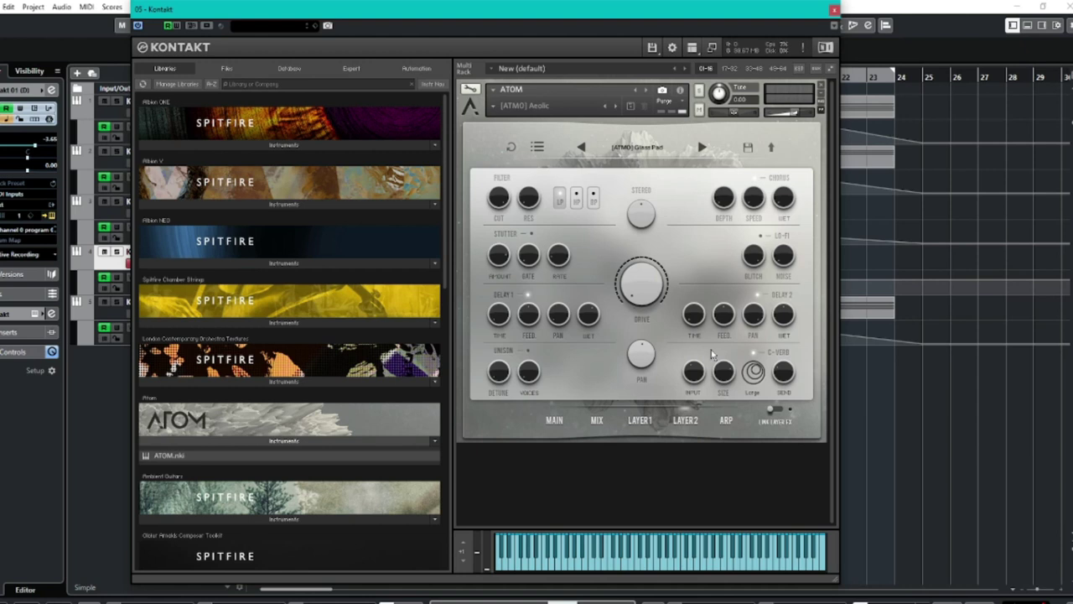
pyautogui.click(726, 421)
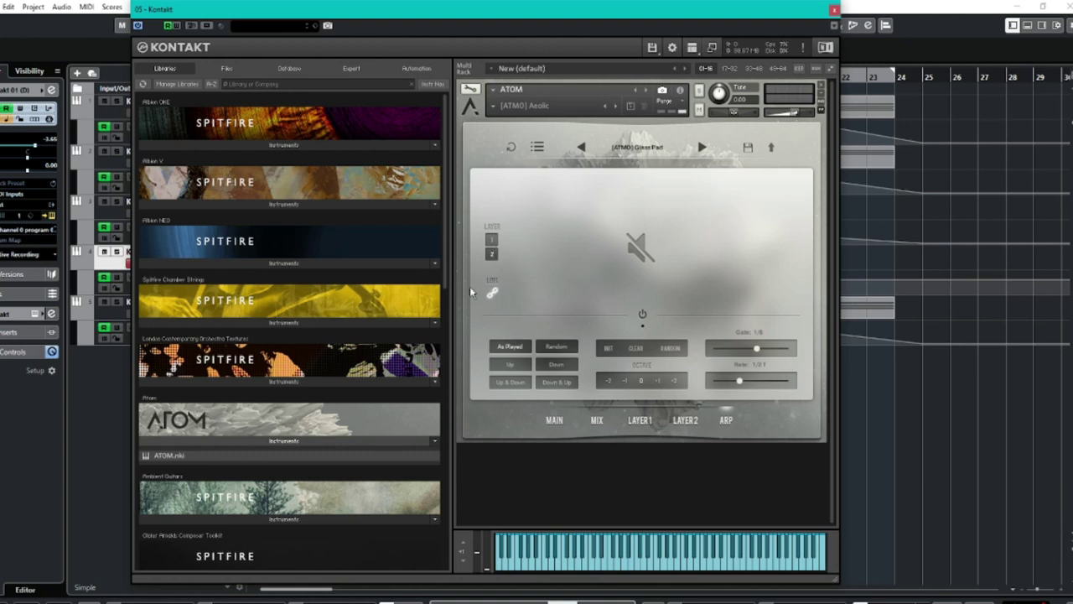
# Inspect the source list of the Downsample layer on the Mix page while keeping the current source.
pyautogui.click(600, 450)
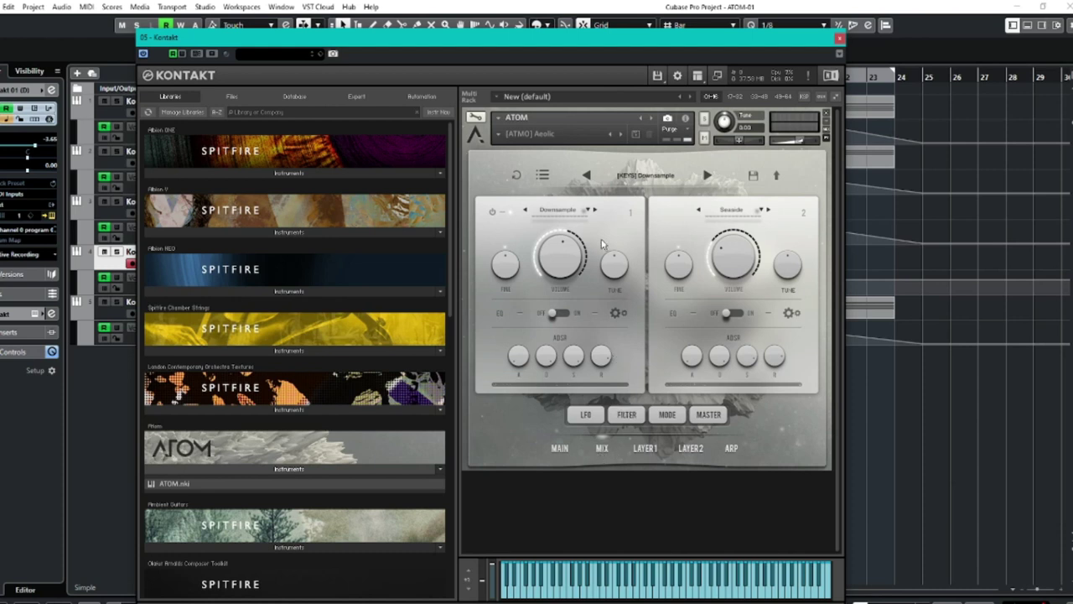
pyautogui.click(570, 212)
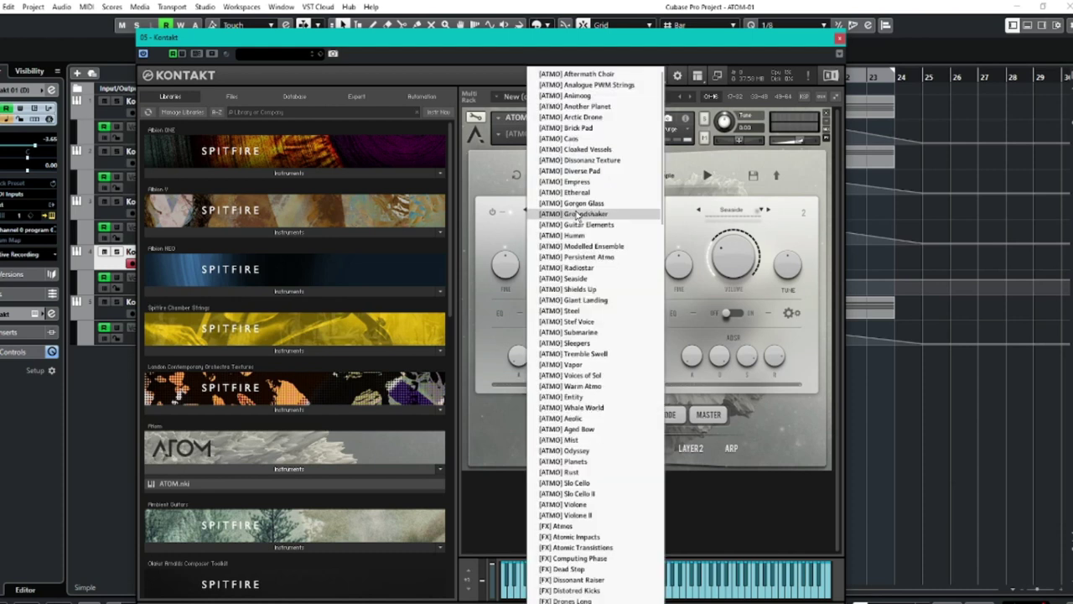
pyautogui.click(746, 158)
pyautogui.click(588, 210)
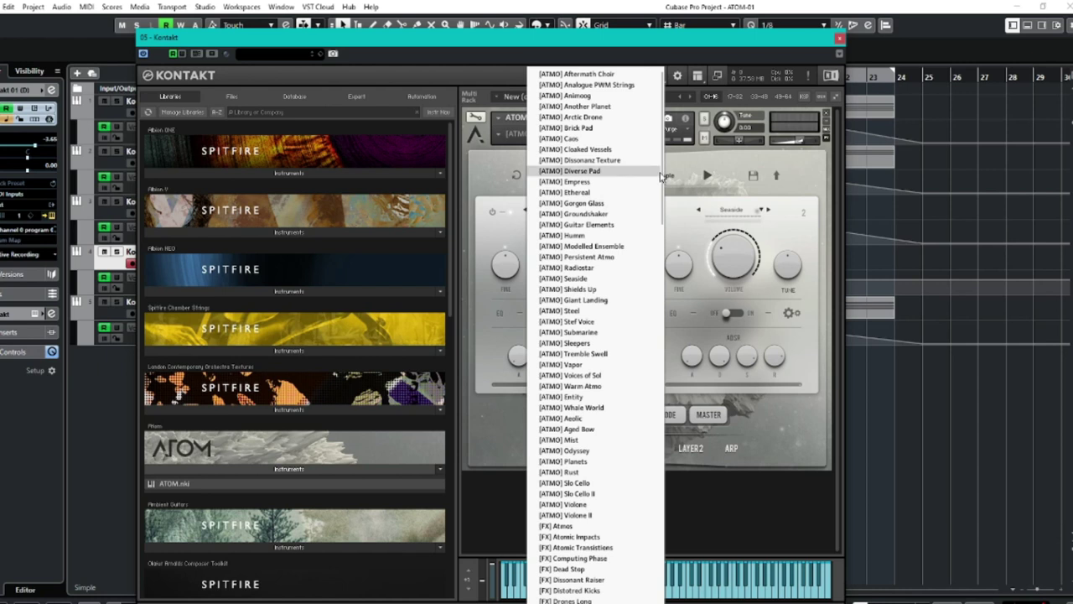
pyautogui.click(698, 168)
# Check the KEYS presets in the preset browser and open the arpeggiator page.
pyautogui.click(543, 183)
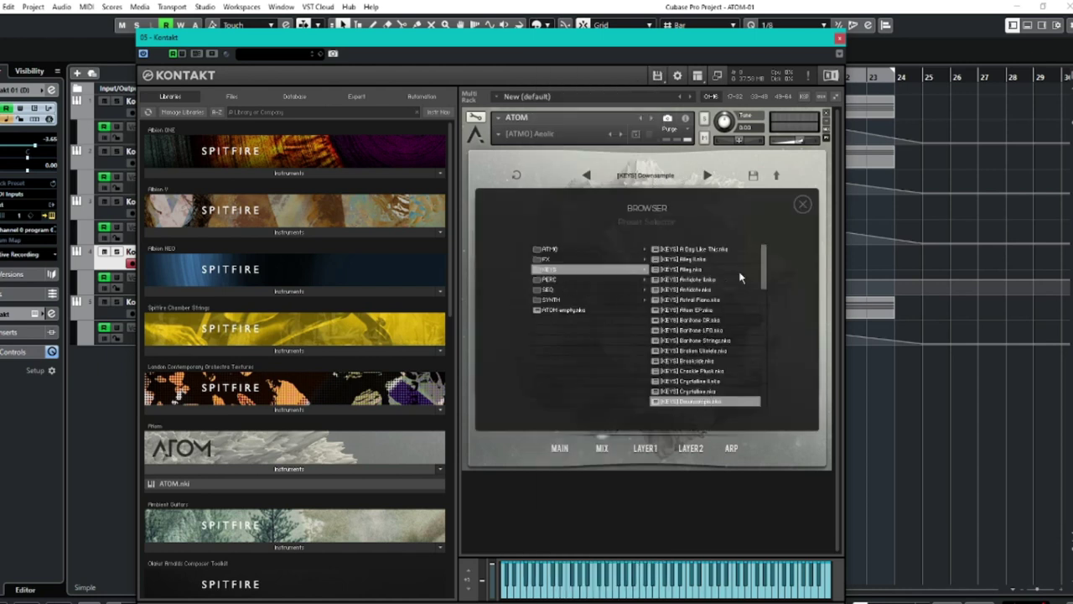
pyautogui.click(800, 208)
pyautogui.click(731, 448)
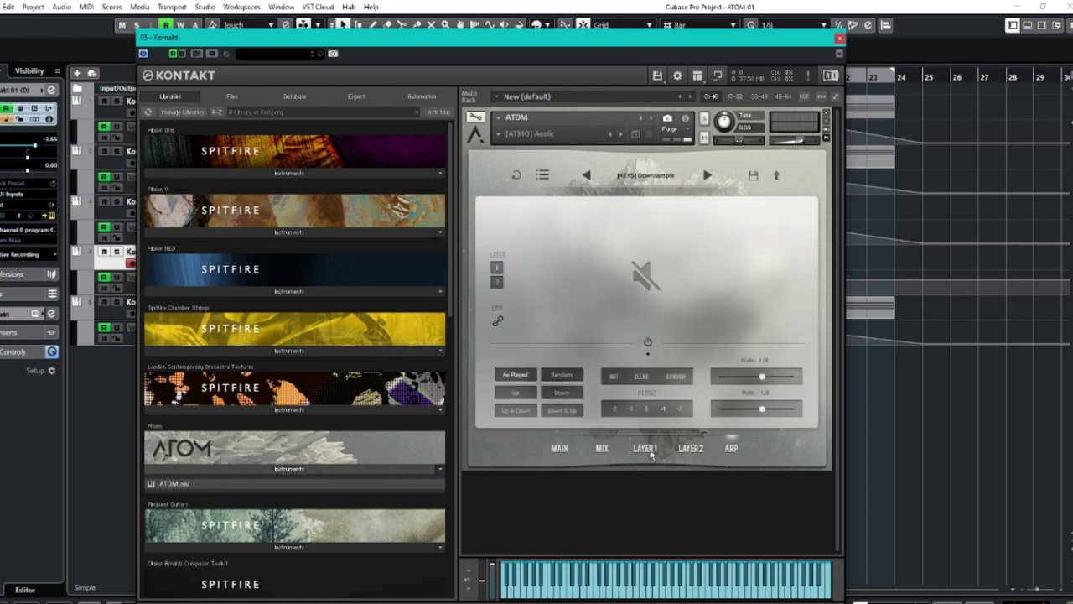
# Check the Mix page, switch the arpeggiator on, and inspect its scale settings while keeping the current scale.
pyautogui.click(601, 448)
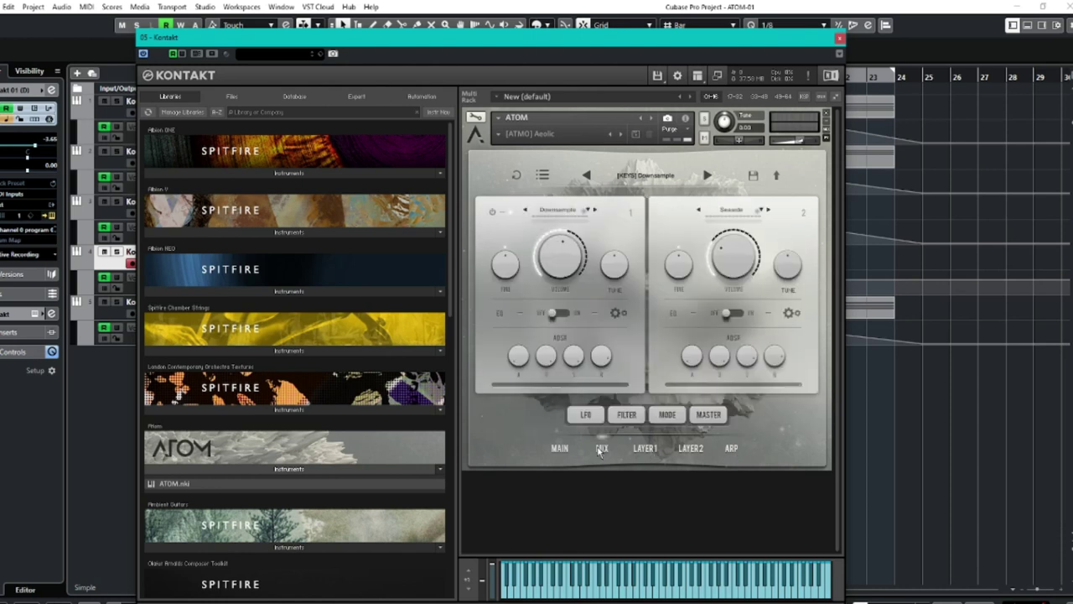
pyautogui.click(731, 448)
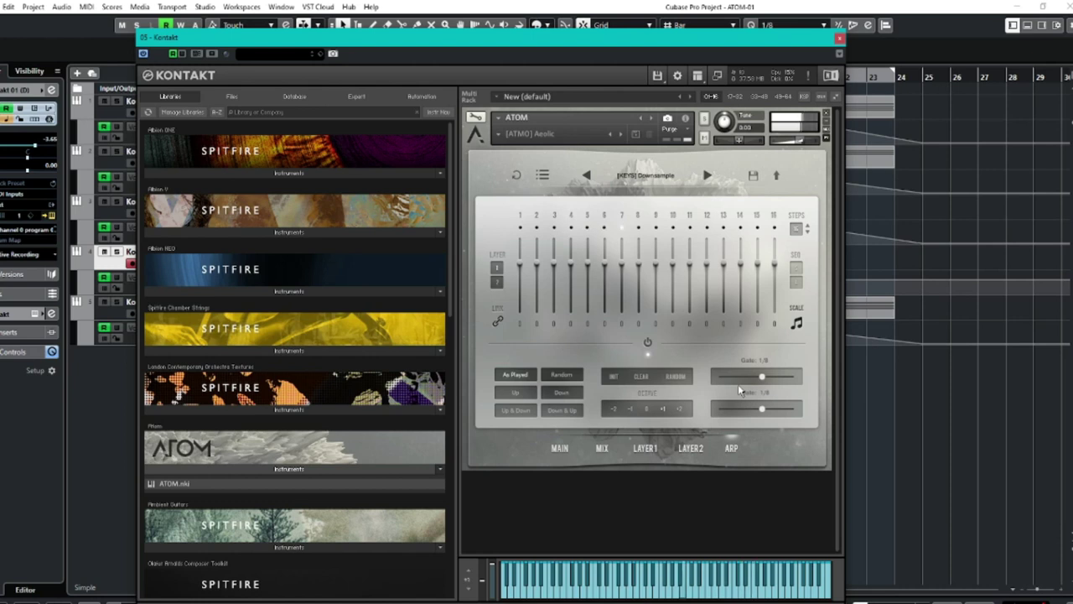
pyautogui.click(797, 323)
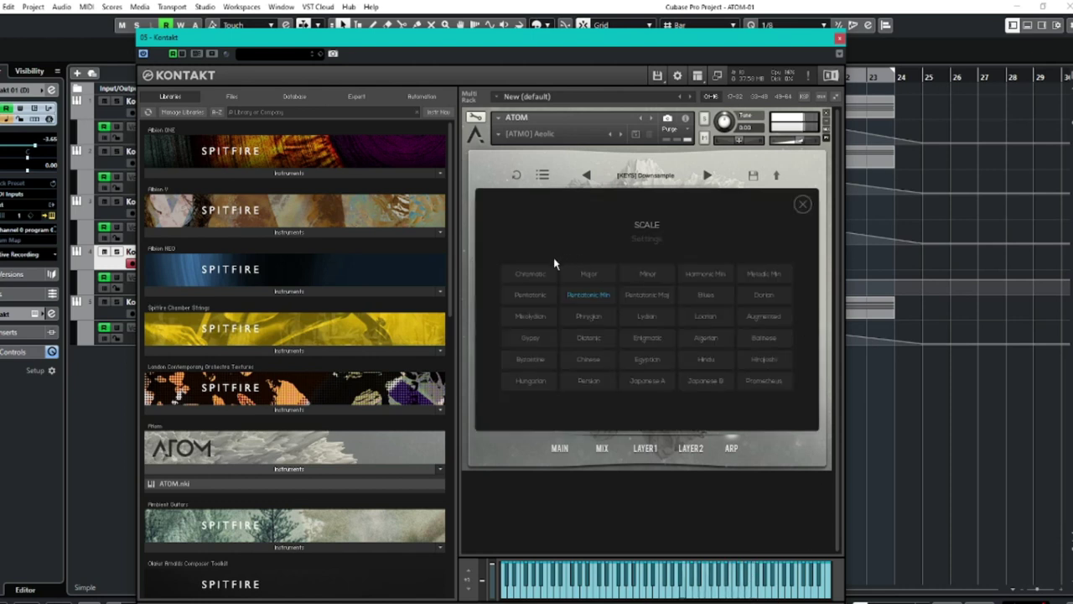
pyautogui.click(811, 197)
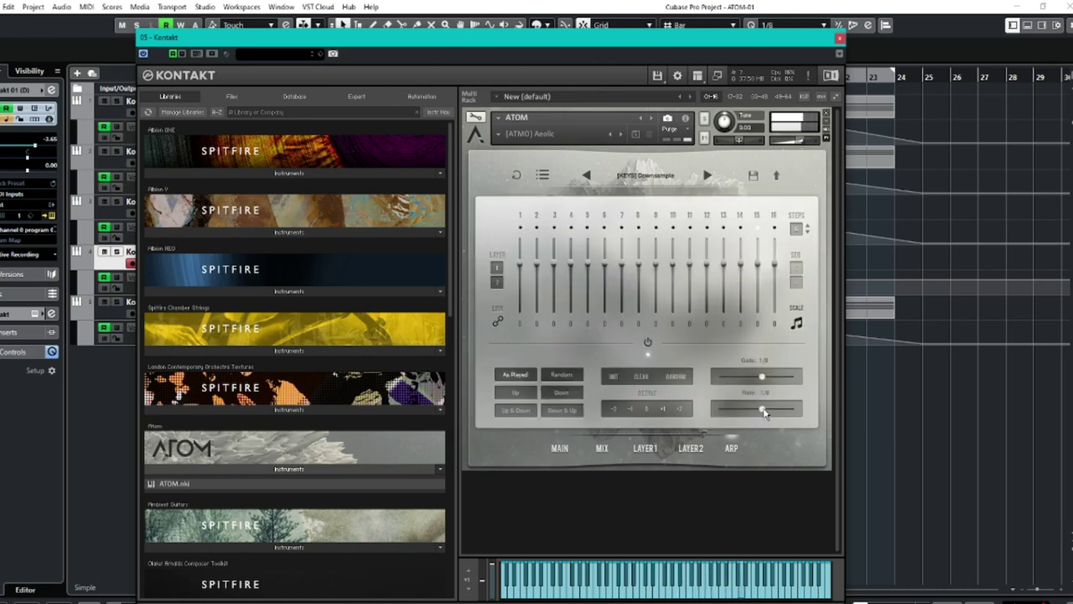
# Set the arpeggiator rate to 1/16, its gate to 1/4 T and its octave to 0 after trying -2 and -1.
pyautogui.moveTo(764, 412)
pyautogui.mouseDown()
pyautogui.moveTo(753, 412)
pyautogui.moveTo(779, 412)
pyautogui.mouseUp()
pyautogui.click(612, 409)
pyautogui.click(630, 409)
pyautogui.click(646, 411)
pyautogui.moveTo(761, 379)
pyautogui.mouseDown()
pyautogui.moveTo(745, 384)
pyautogui.moveTo(795, 388)
pyautogui.moveTo(696, 385)
pyautogui.moveTo(765, 384)
pyautogui.mouseUp()
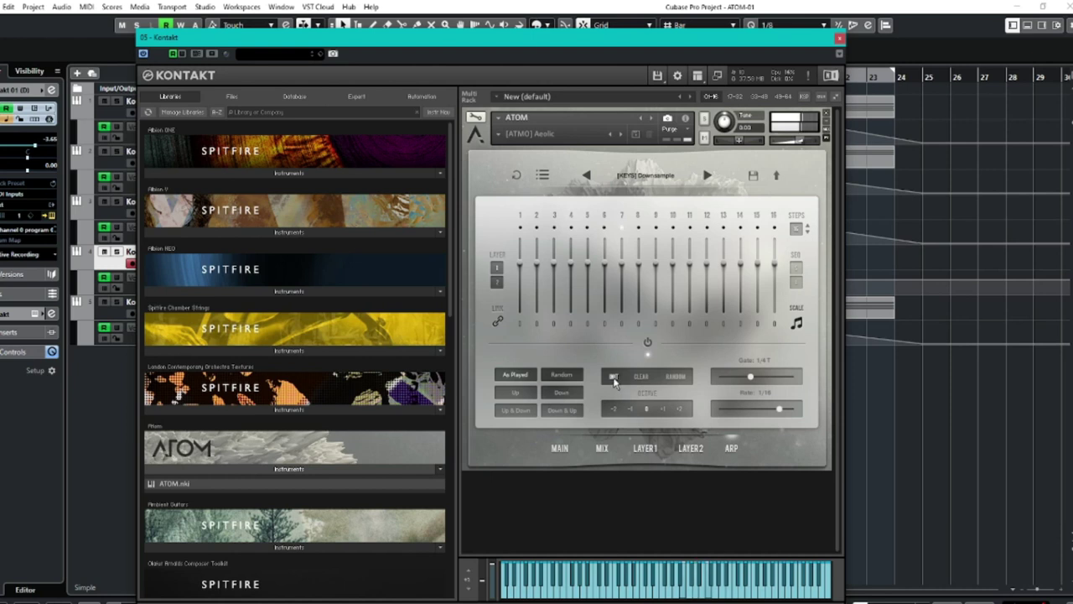
# Clear the arpeggiator step pattern and raise the sliders of a few steps, including steps 6 and 10.
pyautogui.click(641, 376)
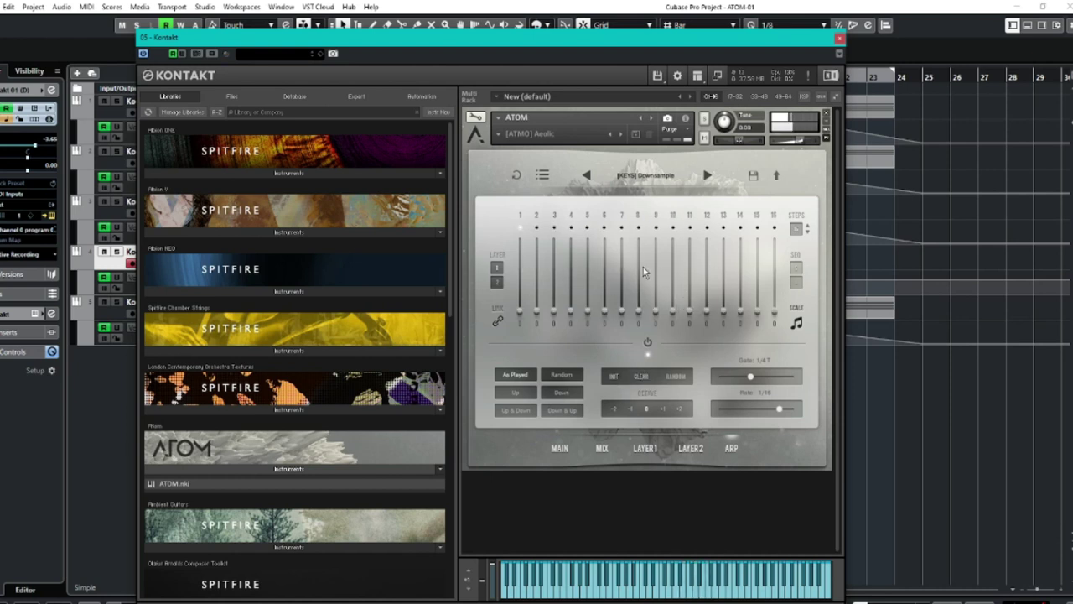
pyautogui.moveTo(547, 310); pyautogui.dragTo(561, 264)
pyautogui.moveTo(605, 312); pyautogui.dragTo(604, 260)
pyautogui.moveTo(673, 312); pyautogui.dragTo(672, 259)
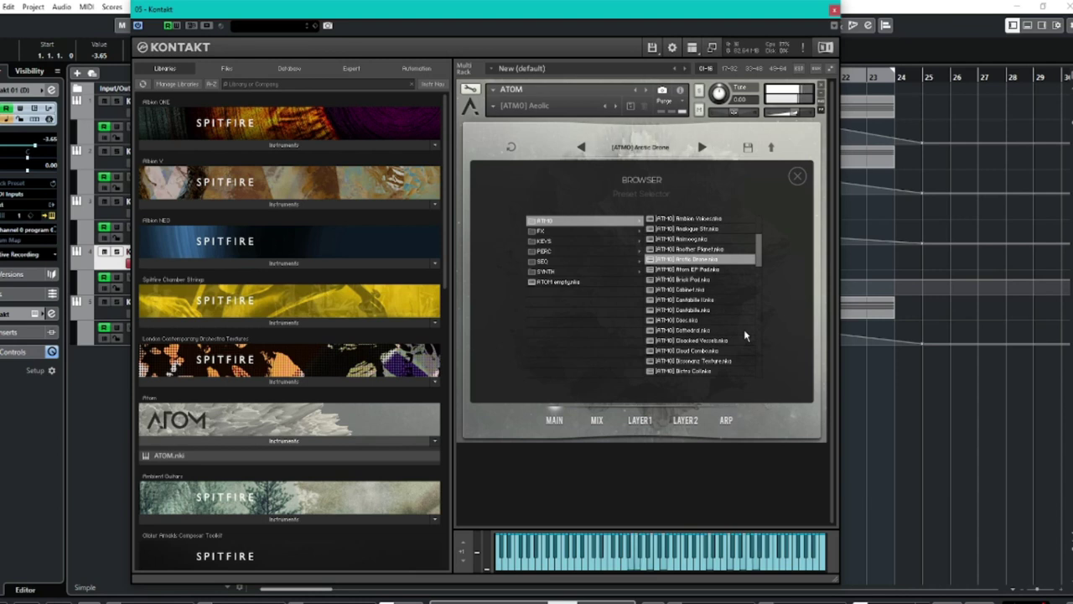
# Audition the ATMO presets Cathedral, Brick Pad and Voices of Sol from the preset browser.
pyautogui.click(680, 321)
pyautogui.click(677, 331)
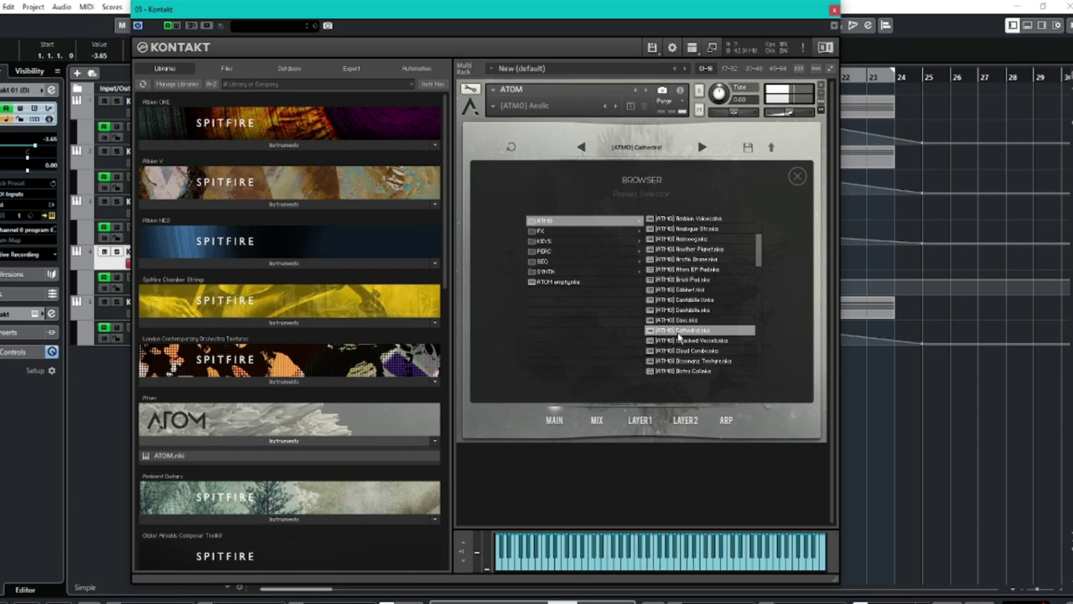
pyautogui.click(679, 281)
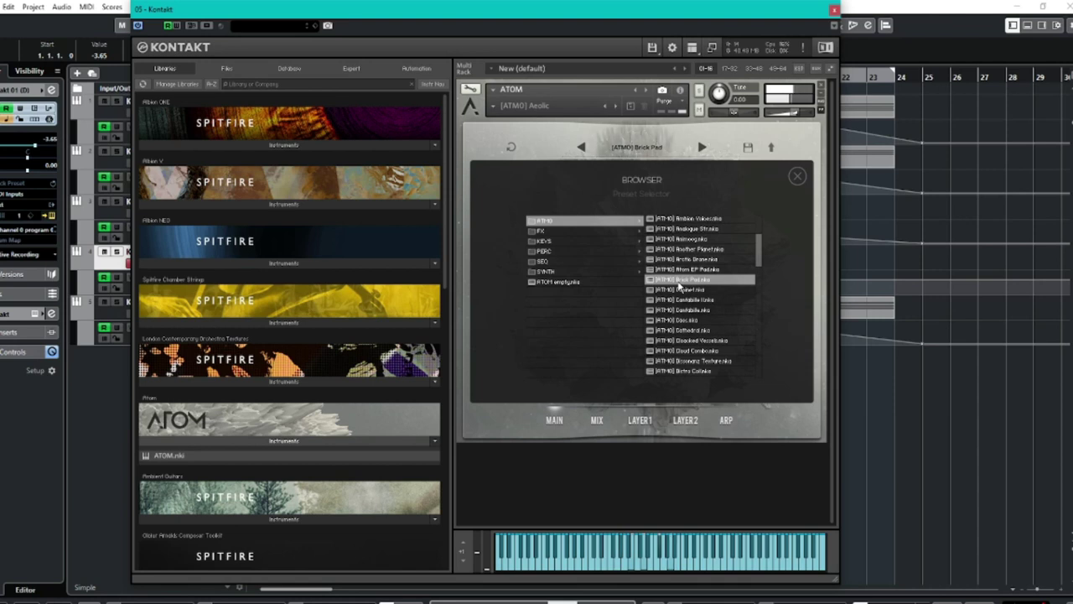
pyautogui.moveTo(762, 255); pyautogui.dragTo(762, 342)
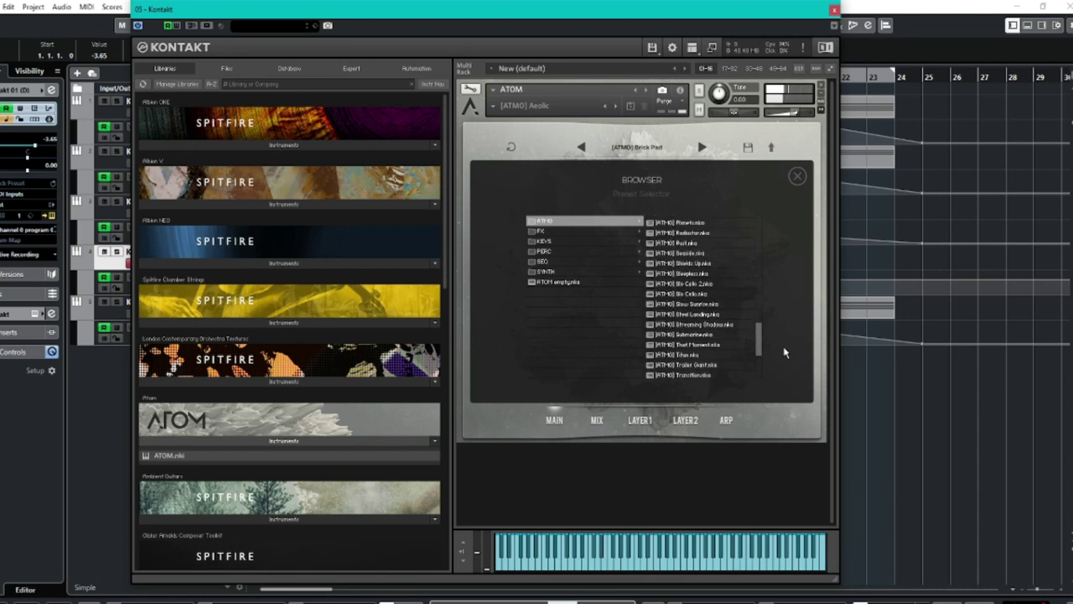
pyautogui.scroll(-3, 752, 348)
pyautogui.click(680, 358)
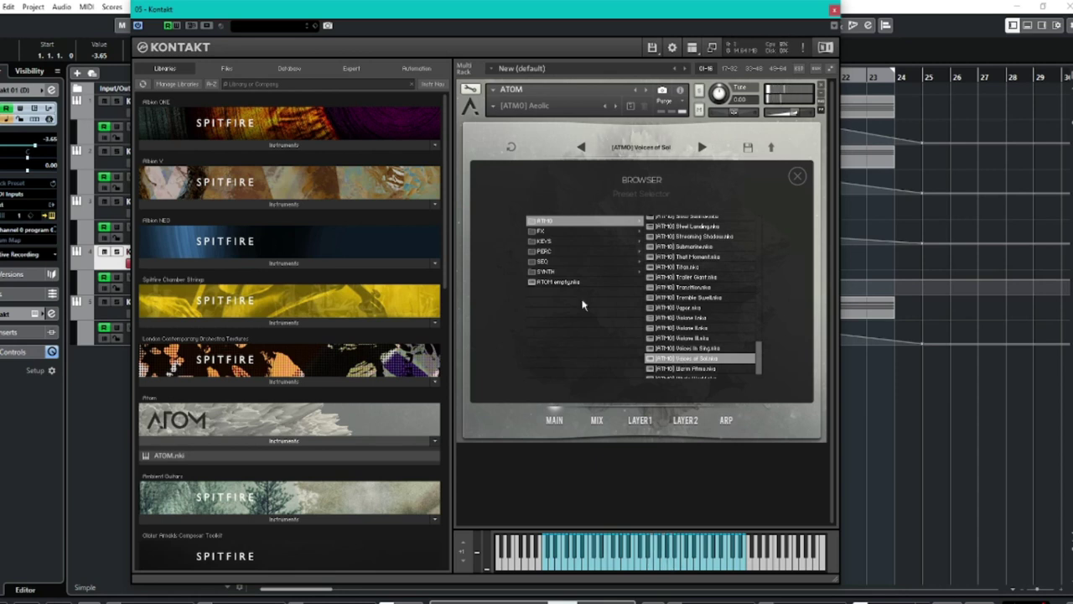
# Audition the FX presets Paranormal Kicks, Stepping Down, Atomic Transitions and Organic Artifacts.
pyautogui.click(543, 229)
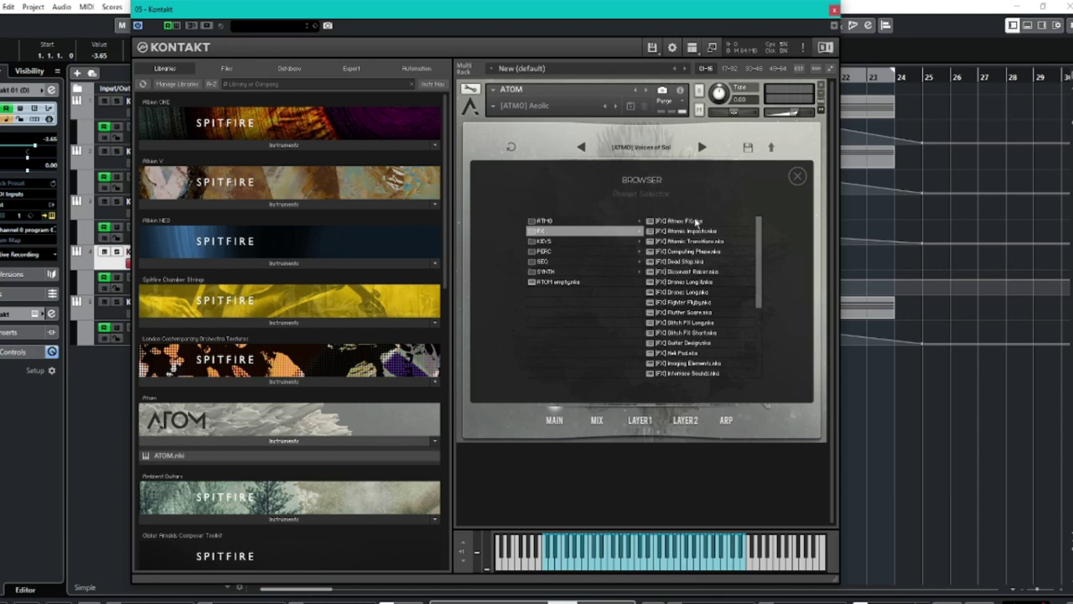
pyautogui.scroll(-4, 768, 255)
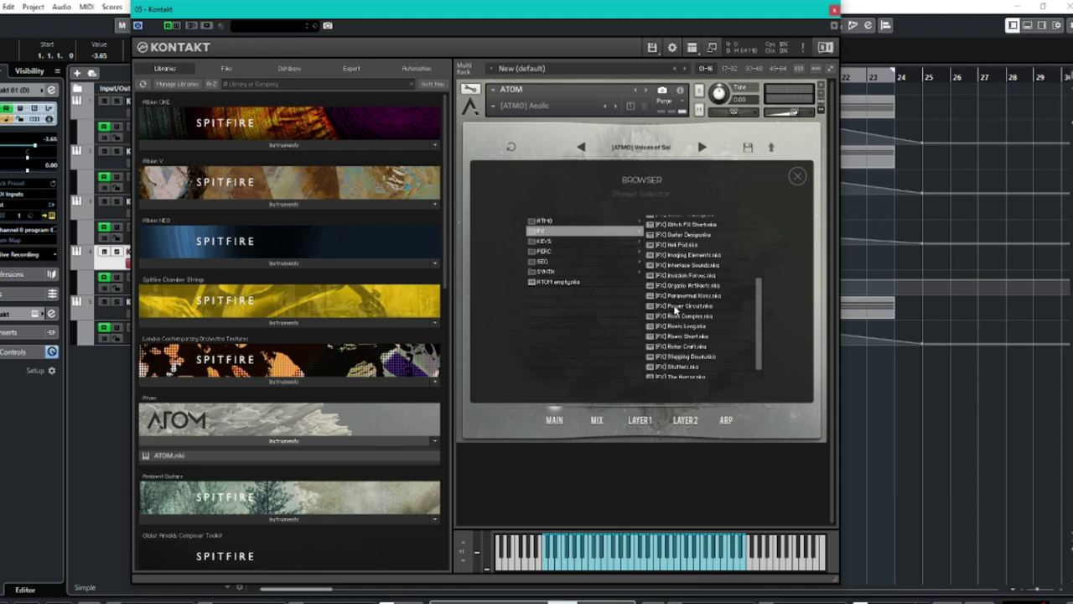
pyautogui.click(680, 296)
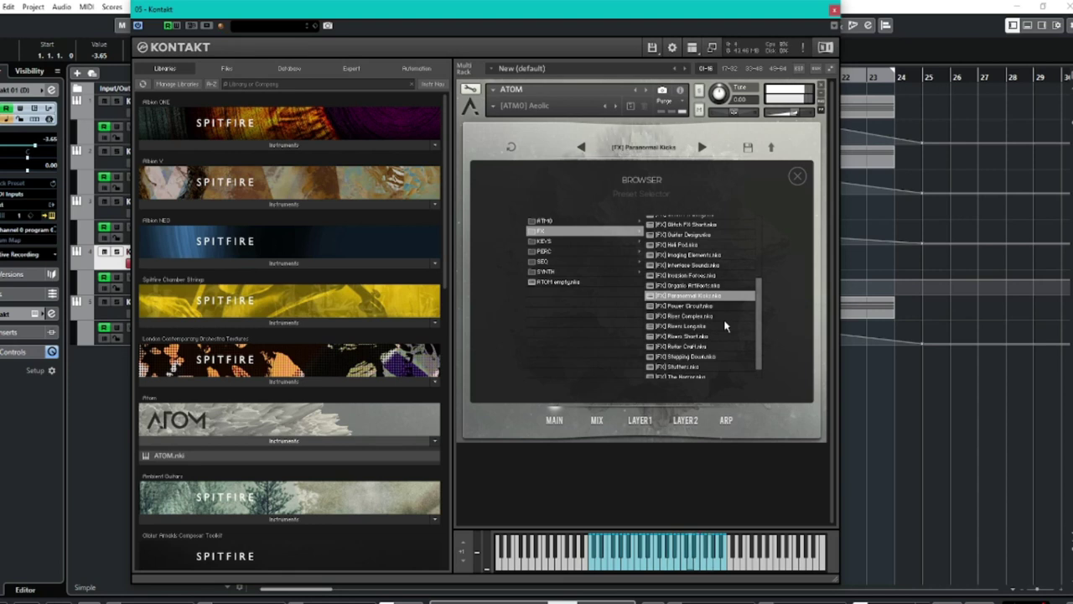
pyautogui.click(694, 358)
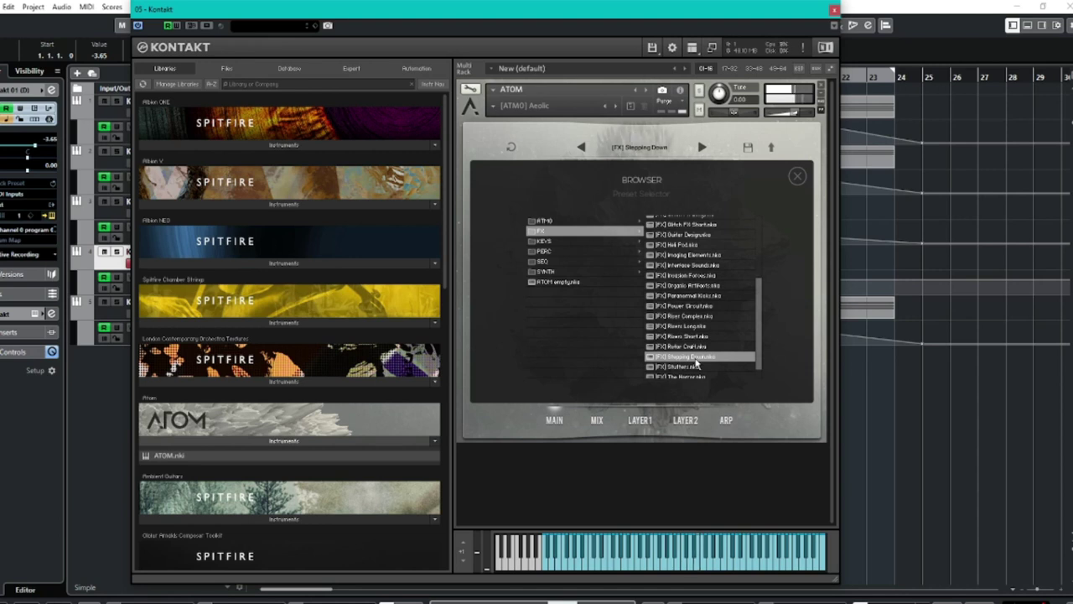
pyautogui.scroll(5, 689, 243)
pyautogui.click(690, 242)
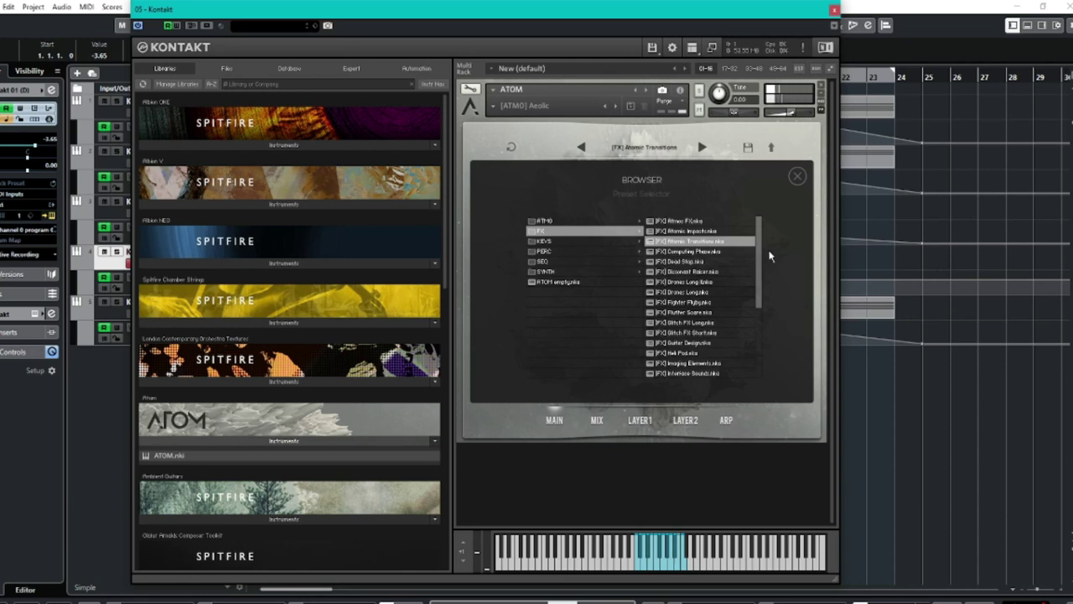
pyautogui.scroll(-4, 762, 283)
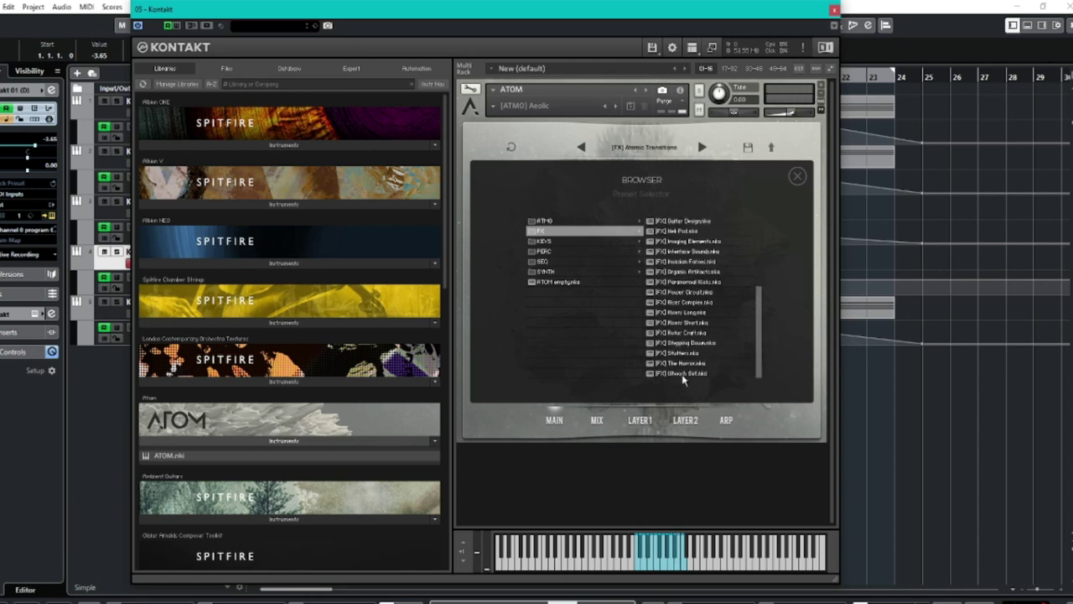
pyautogui.click(680, 273)
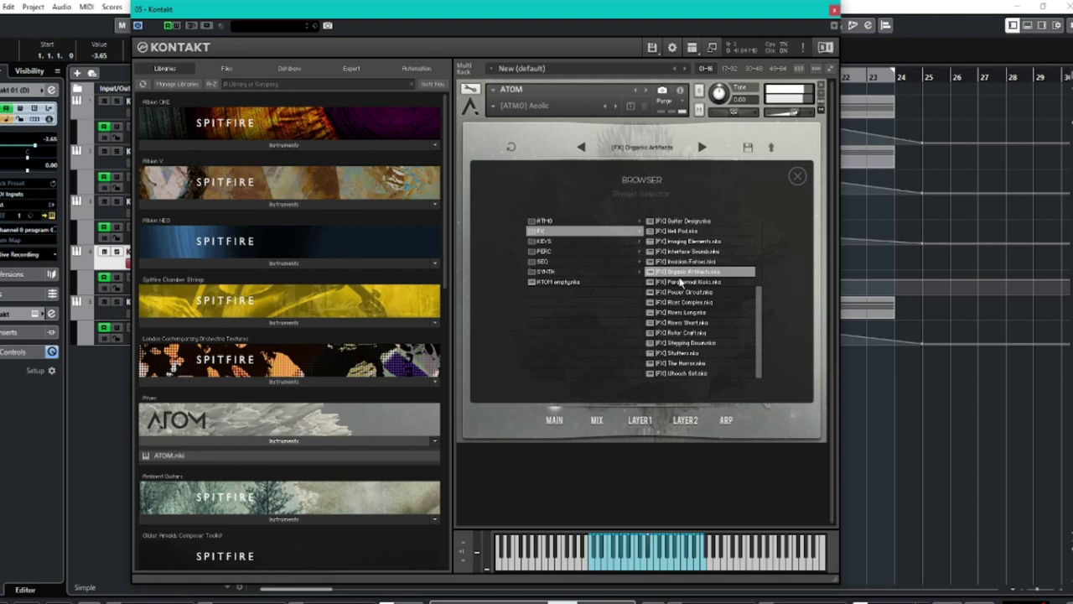
# Audition several KEYS presets, including Alley, Midnight Mass and Underwater Path.
pyautogui.click(559, 241)
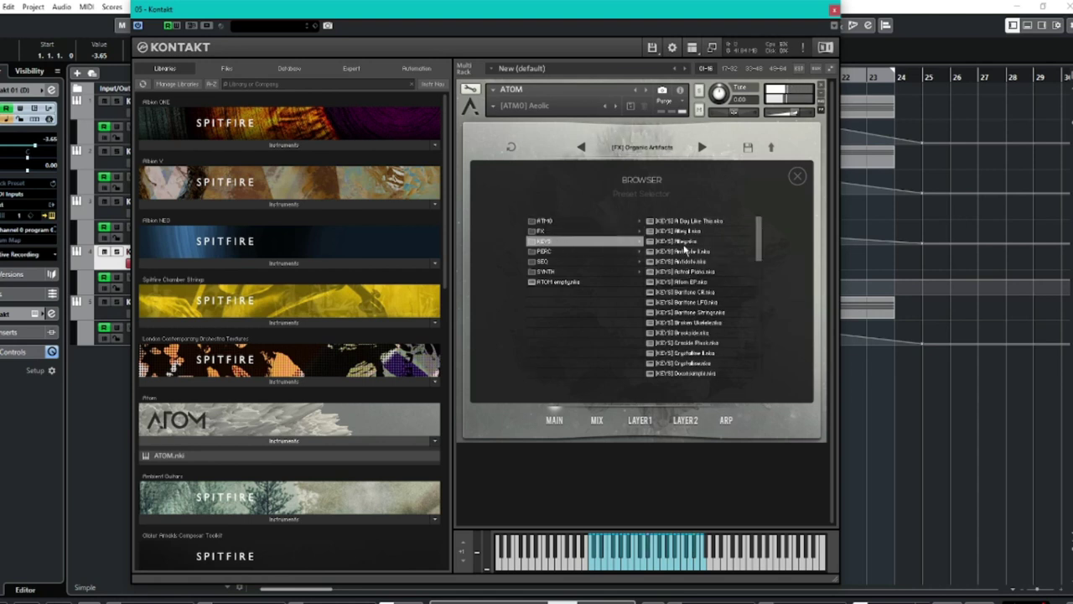
pyautogui.click(684, 243)
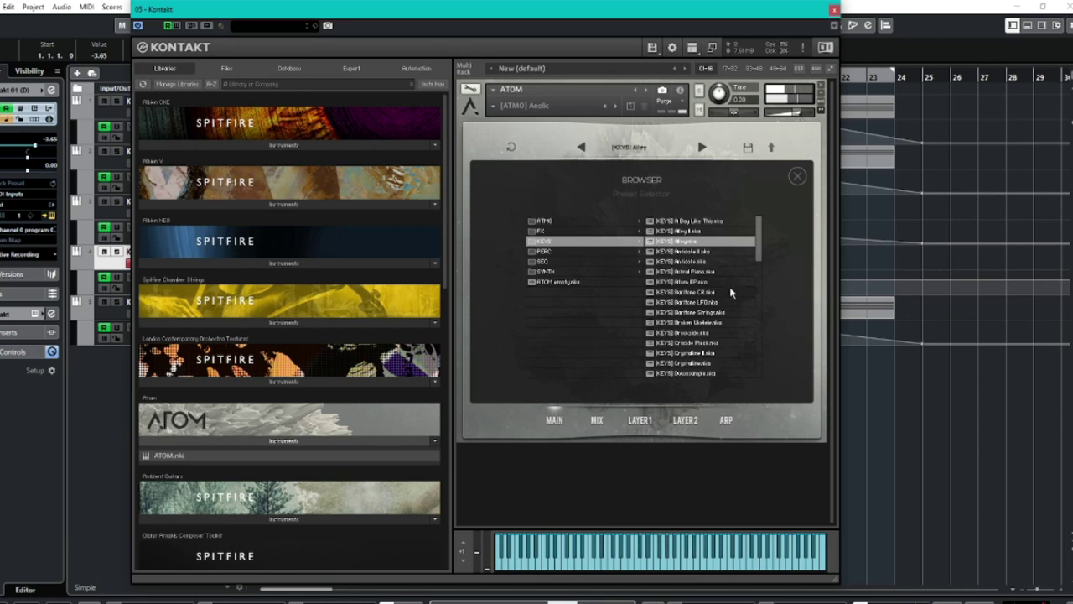
pyautogui.scroll(-7, 725, 325)
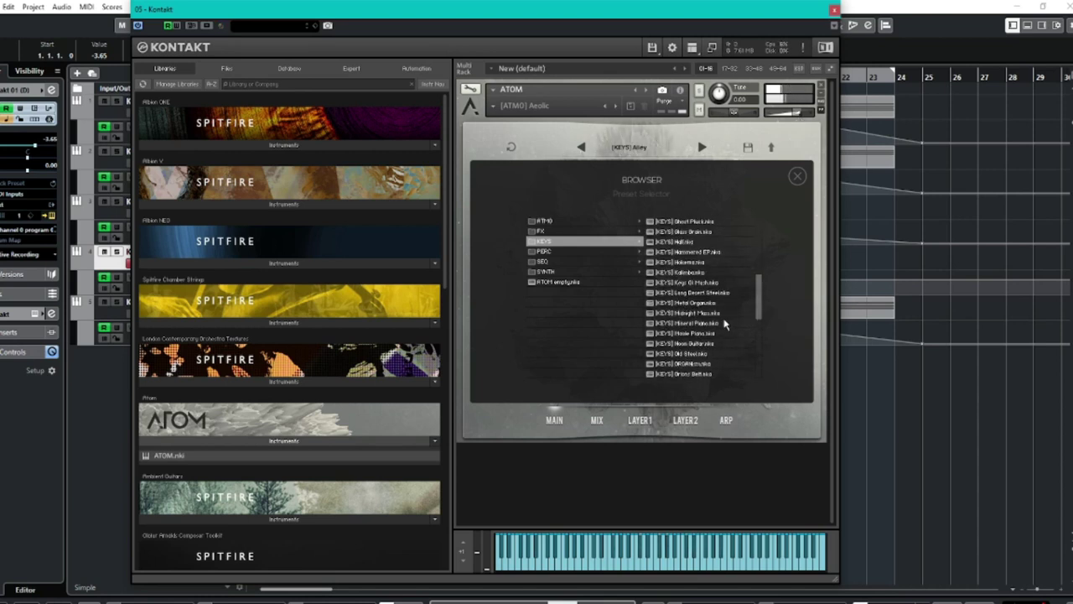
pyautogui.click(683, 282)
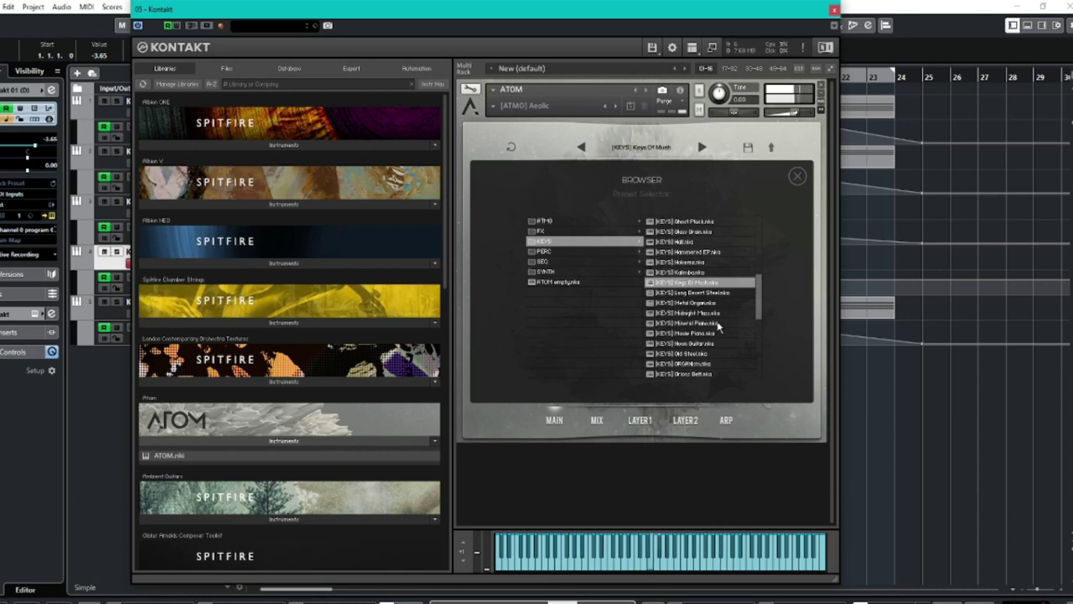
pyautogui.click(685, 313)
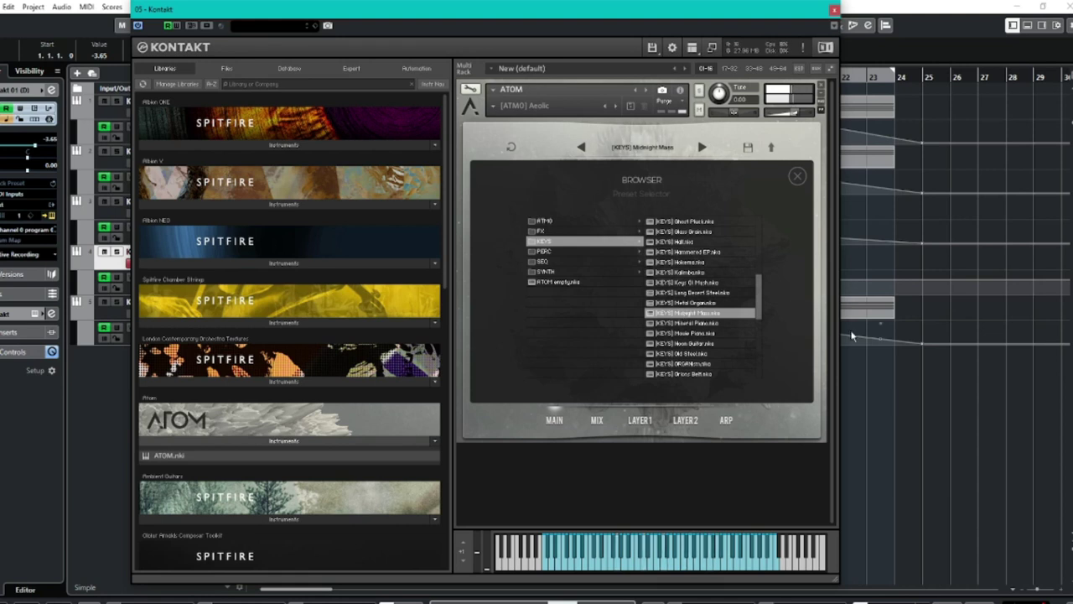
pyautogui.scroll(-5, 764, 333)
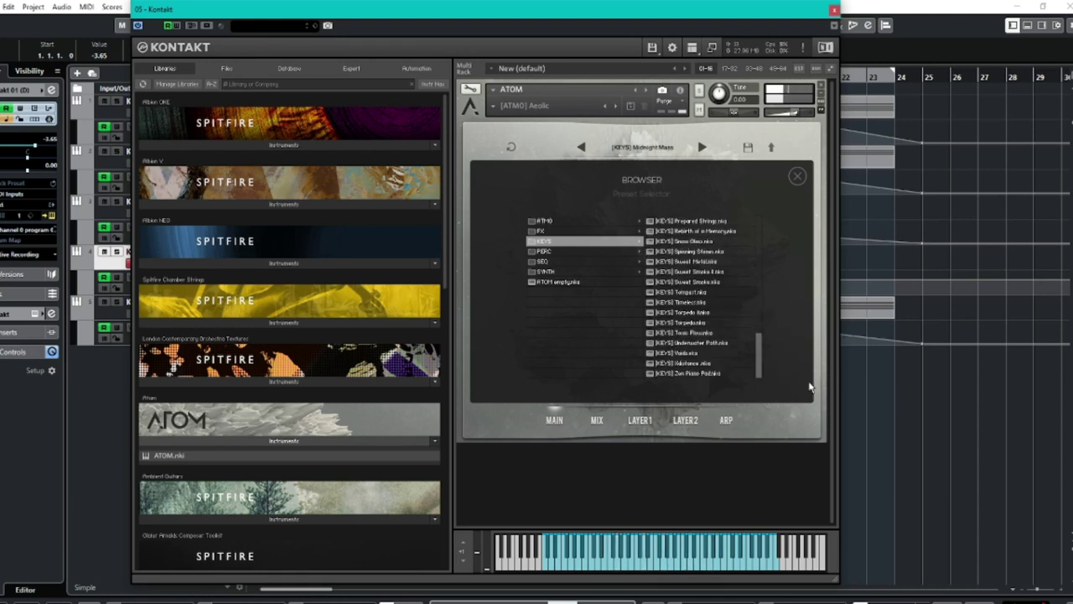
pyautogui.click(677, 344)
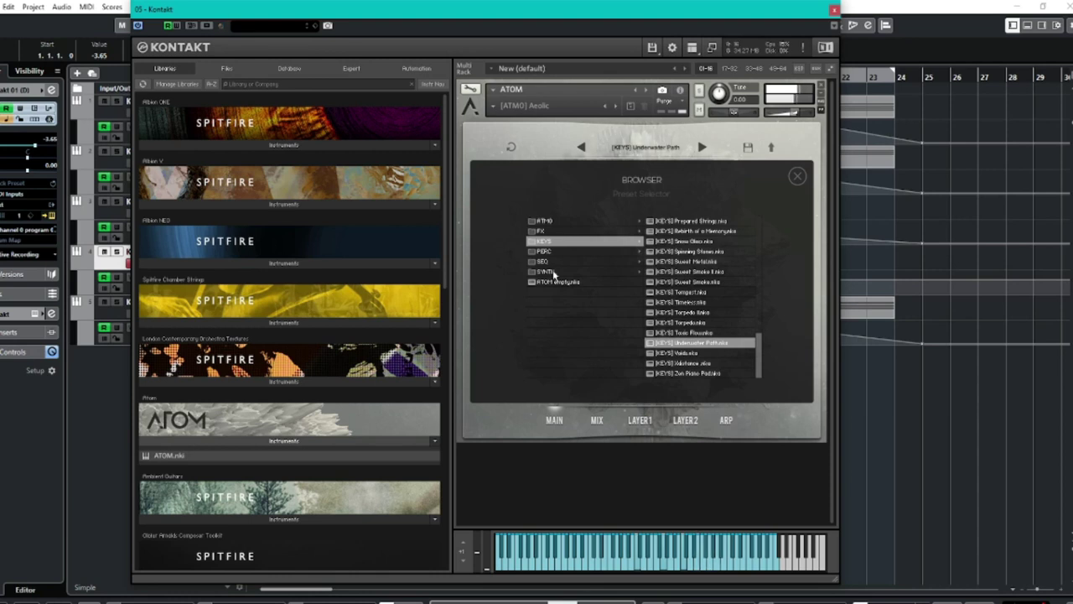
# Audition the PERC presets Scissors, Breathing Percussions and Optical SFX.
pyautogui.click(547, 251)
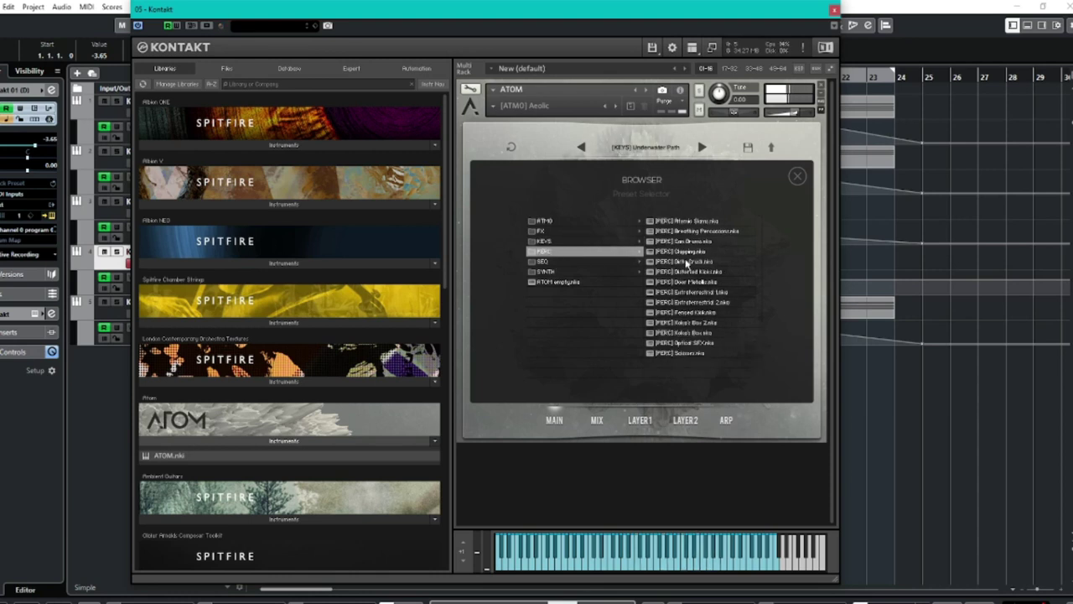
pyautogui.click(680, 353)
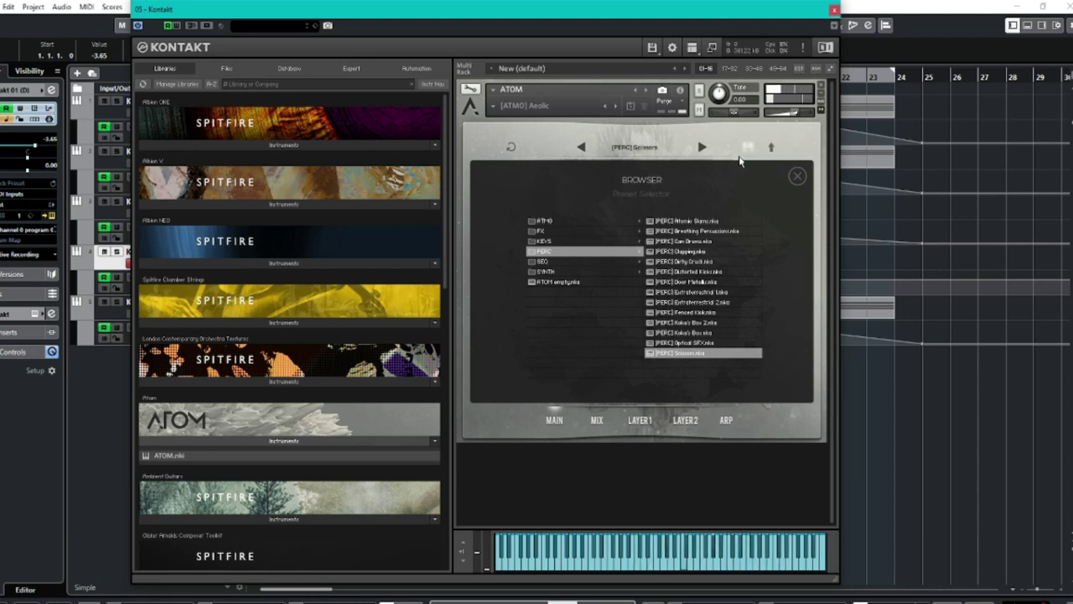
pyautogui.click(687, 234)
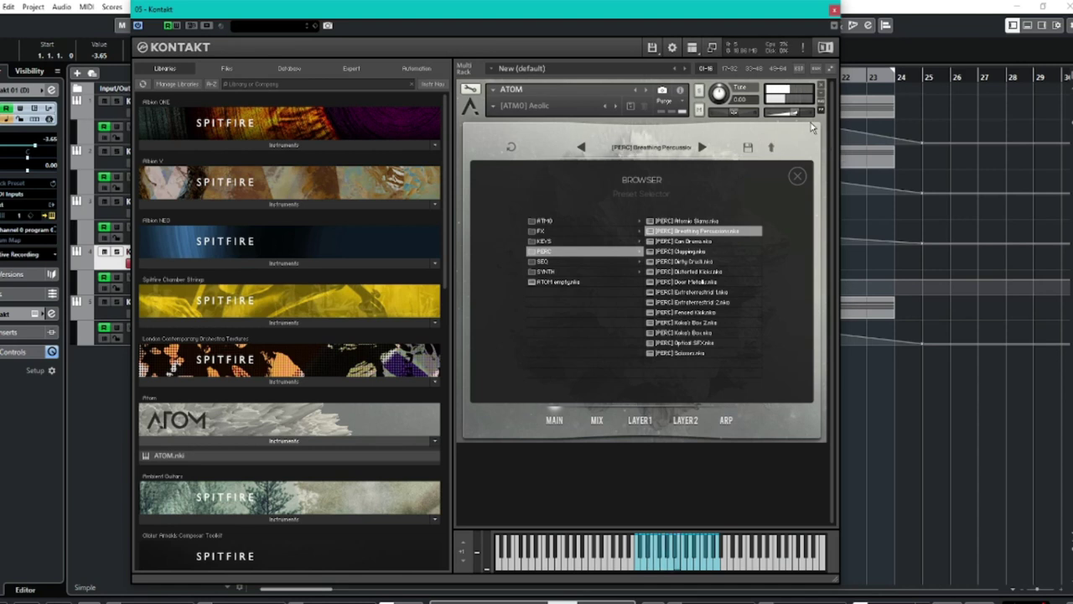
pyautogui.moveTo(794, 115)
pyautogui.click(695, 343)
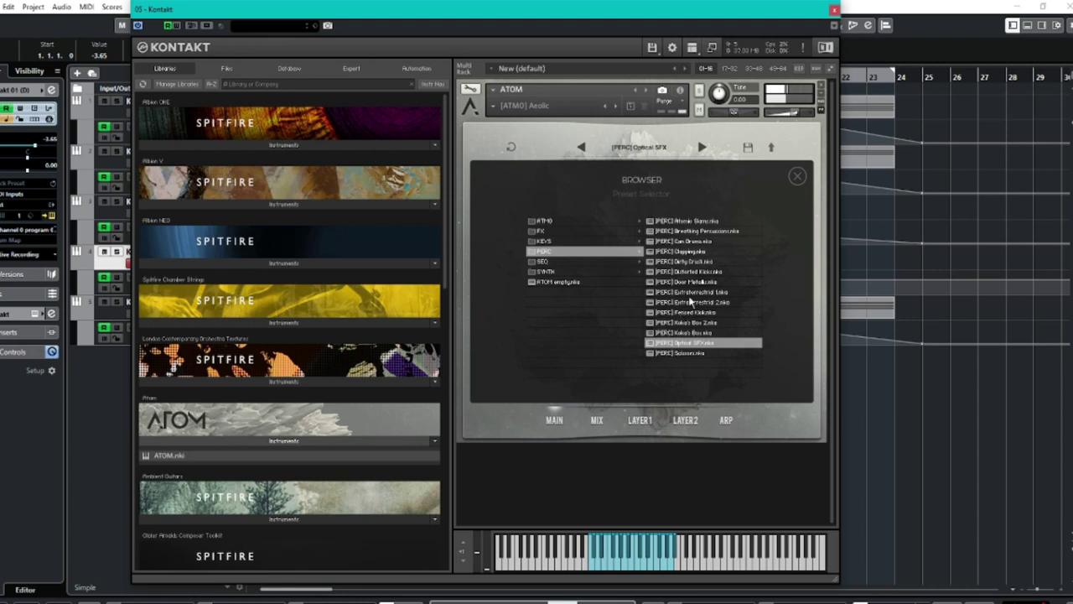
# Audition the SEQ presets Grain Walks and Retro Future.
pyautogui.press('Down')
pyautogui.click(684, 353)
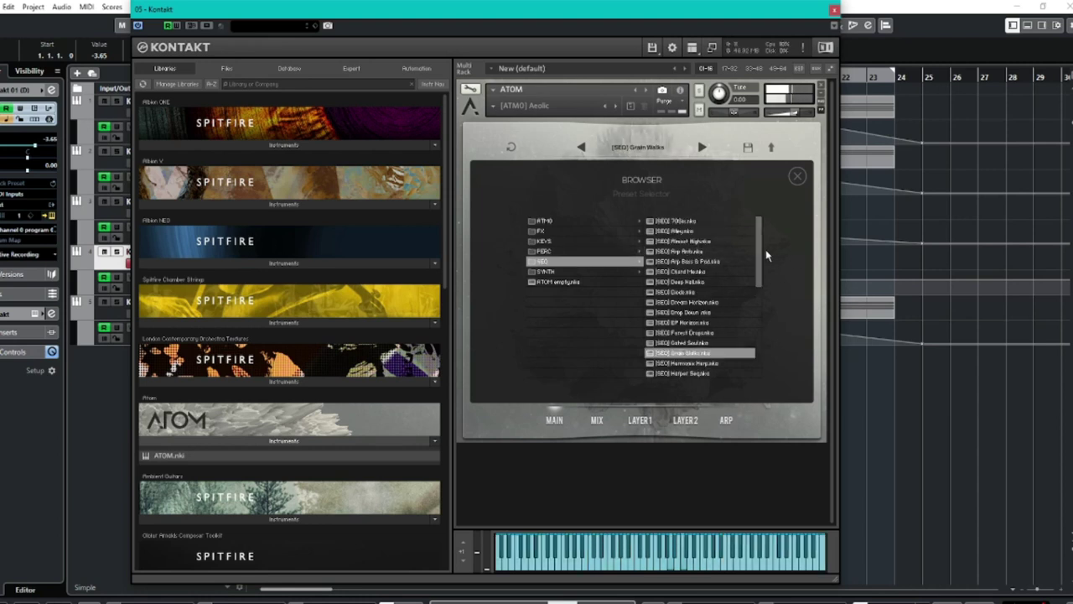
pyautogui.scroll(-5, 757, 300)
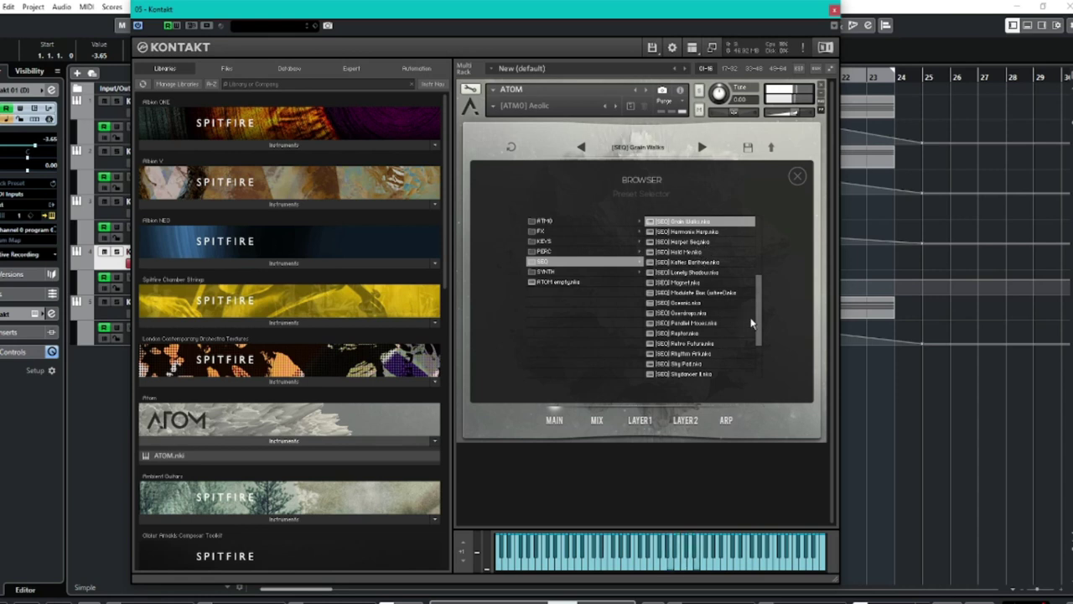
pyautogui.click(695, 344)
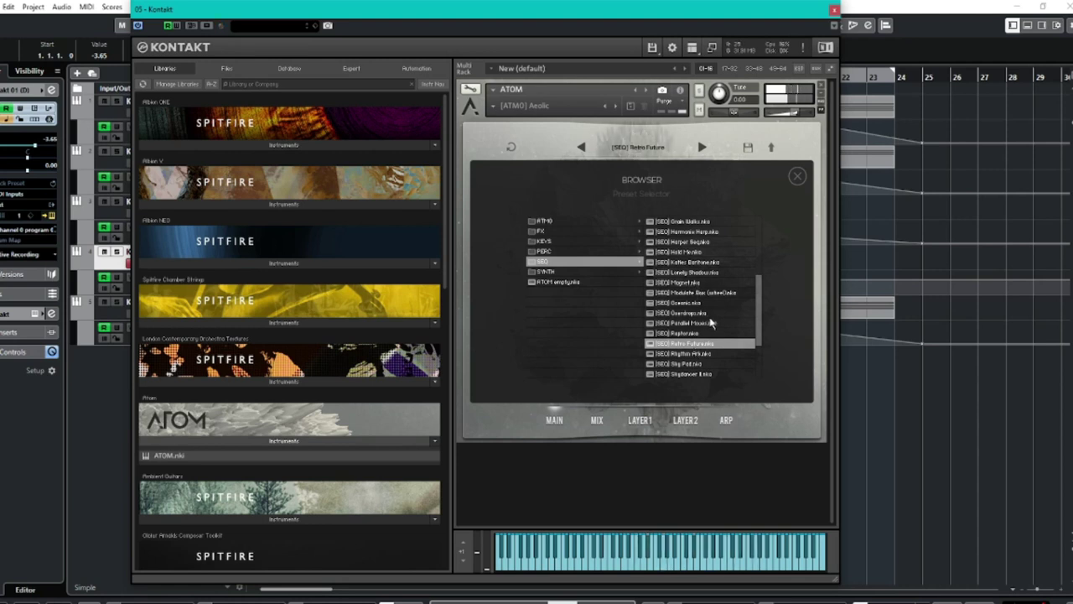
pyautogui.scroll(-3, 710, 257)
# Audition the SYNTH presets Tempest, Calculate Bell and Animoog Combi, and load Ub Bass.
pyautogui.click(695, 332)
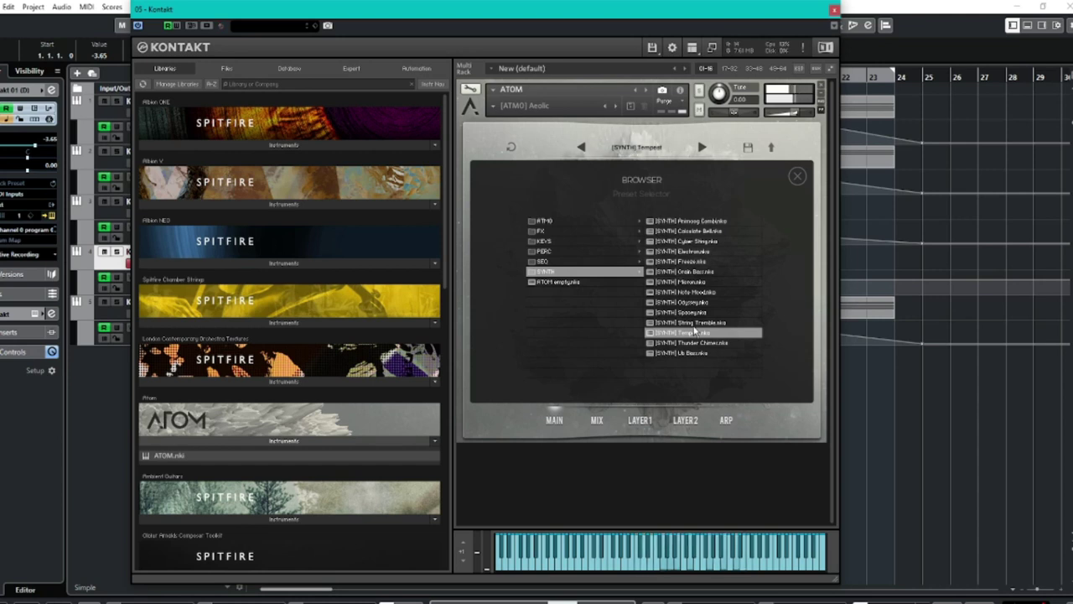
pyautogui.click(689, 232)
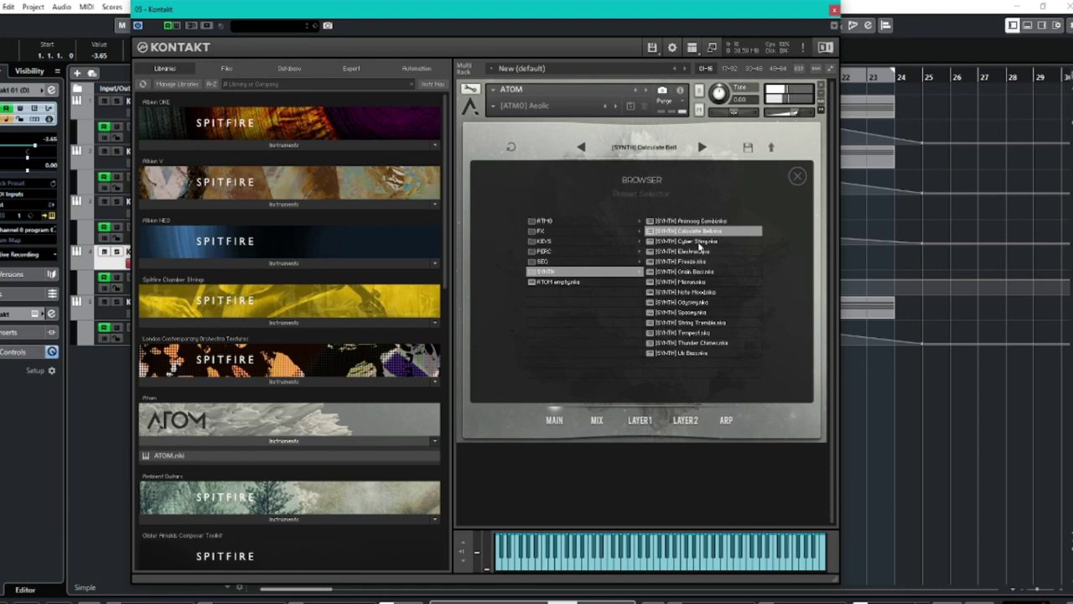
pyautogui.click(704, 222)
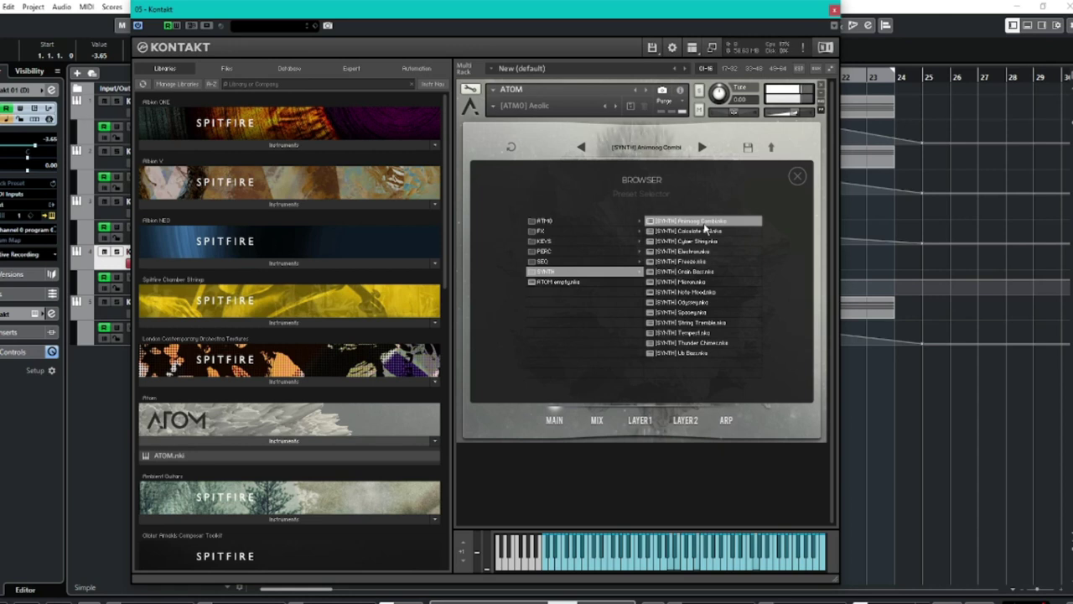
pyautogui.click(676, 353)
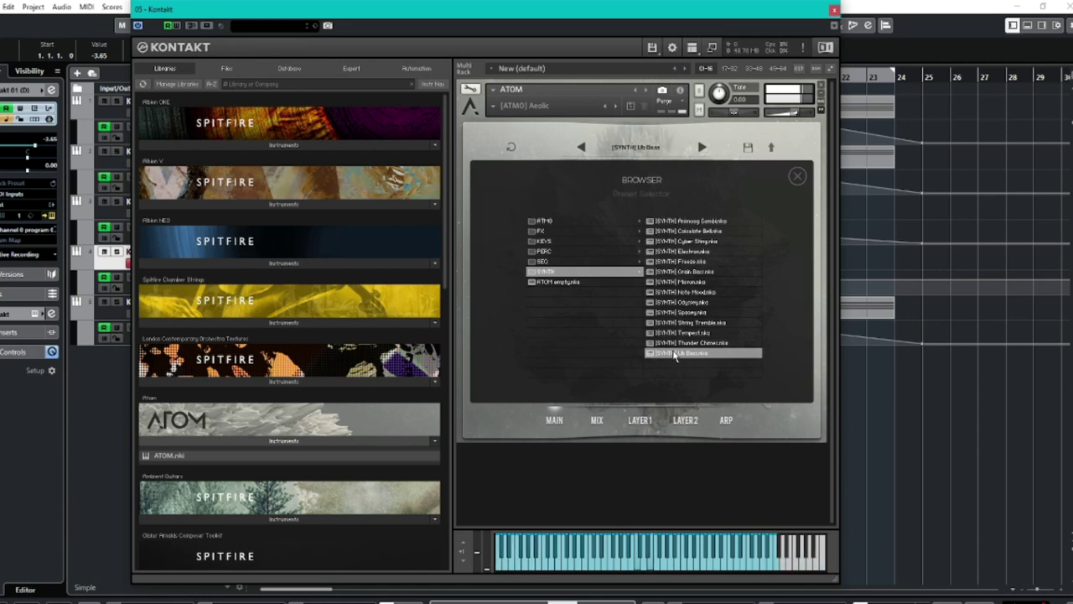